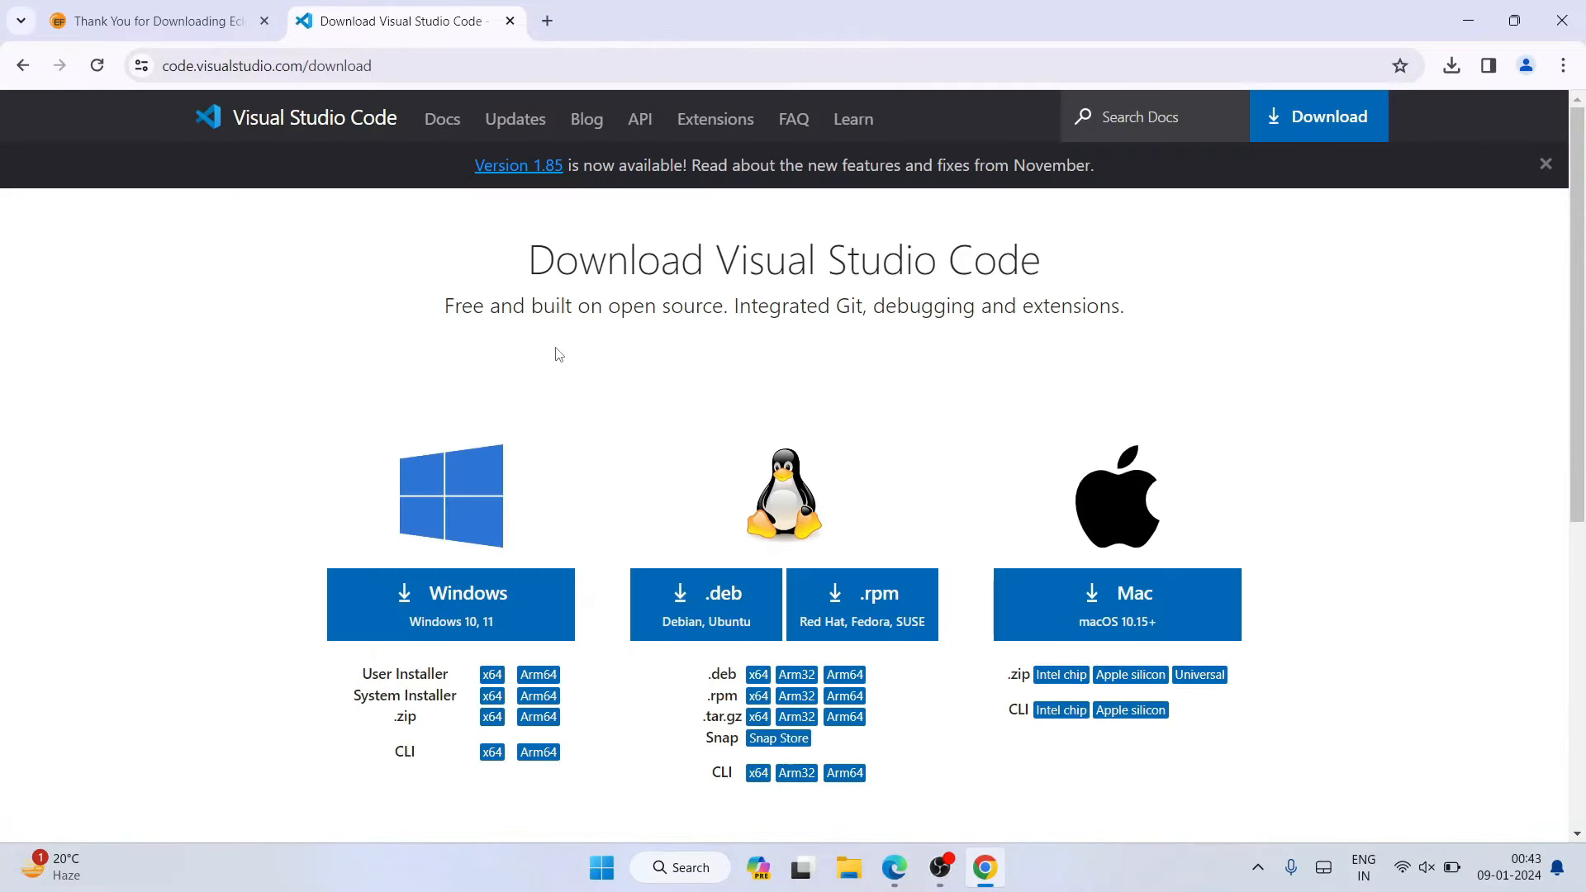
Download the Visual Studio Code user installer for Windows and launch VSCodeUserSetup-x64-1.85.1
{"action": "scroll", "coordinate": [542, 413], "scroll_direction": "down", "scroll_amount": 1}
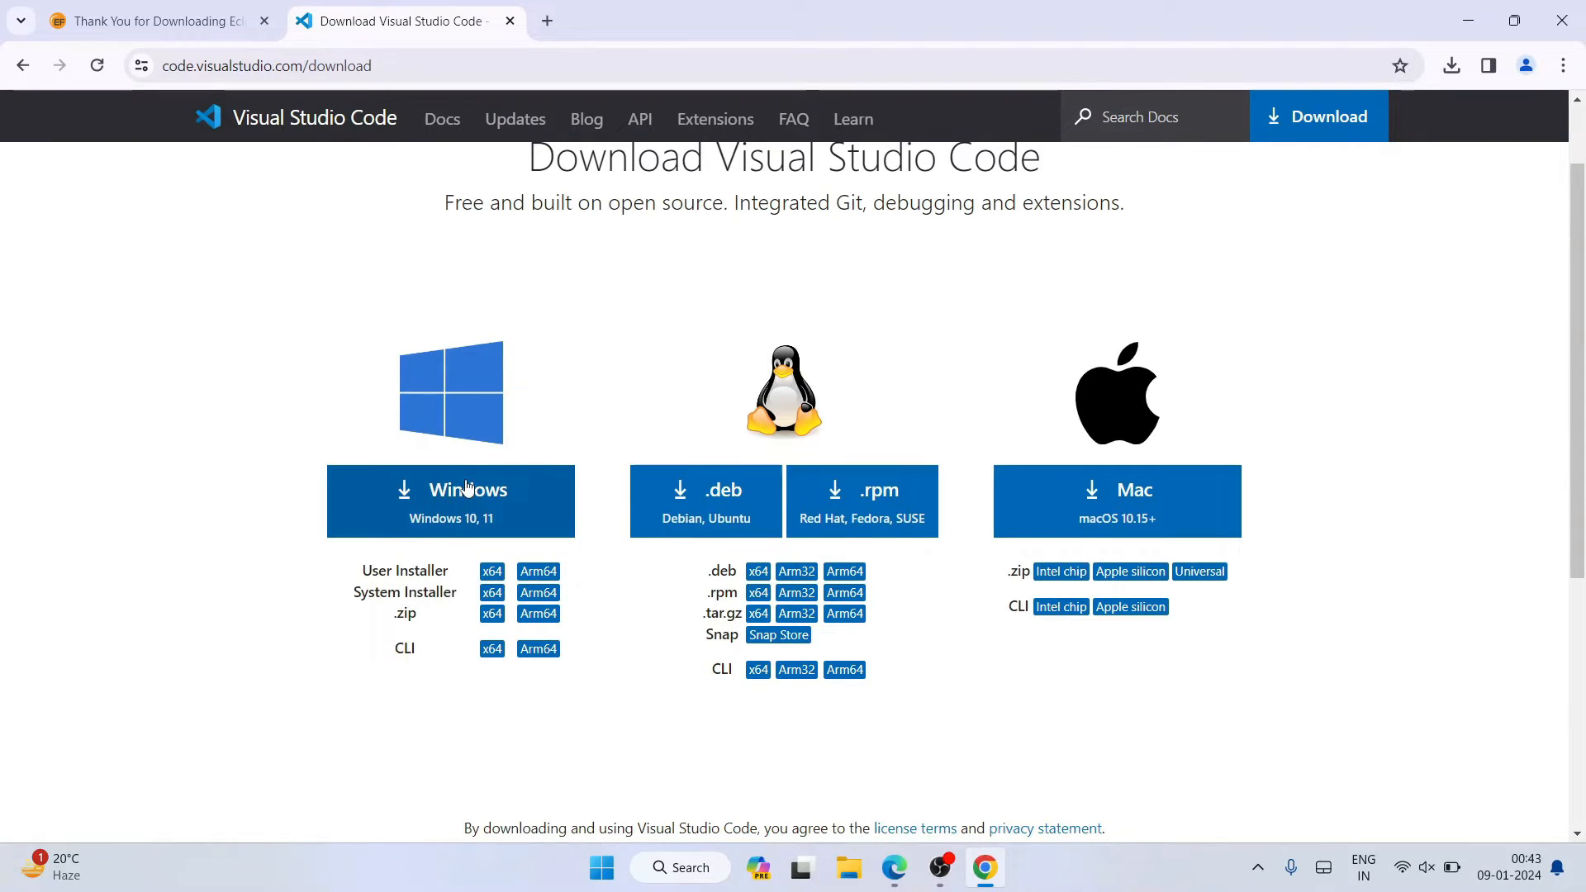
{"action": "left_click", "coordinate": [446, 493]}
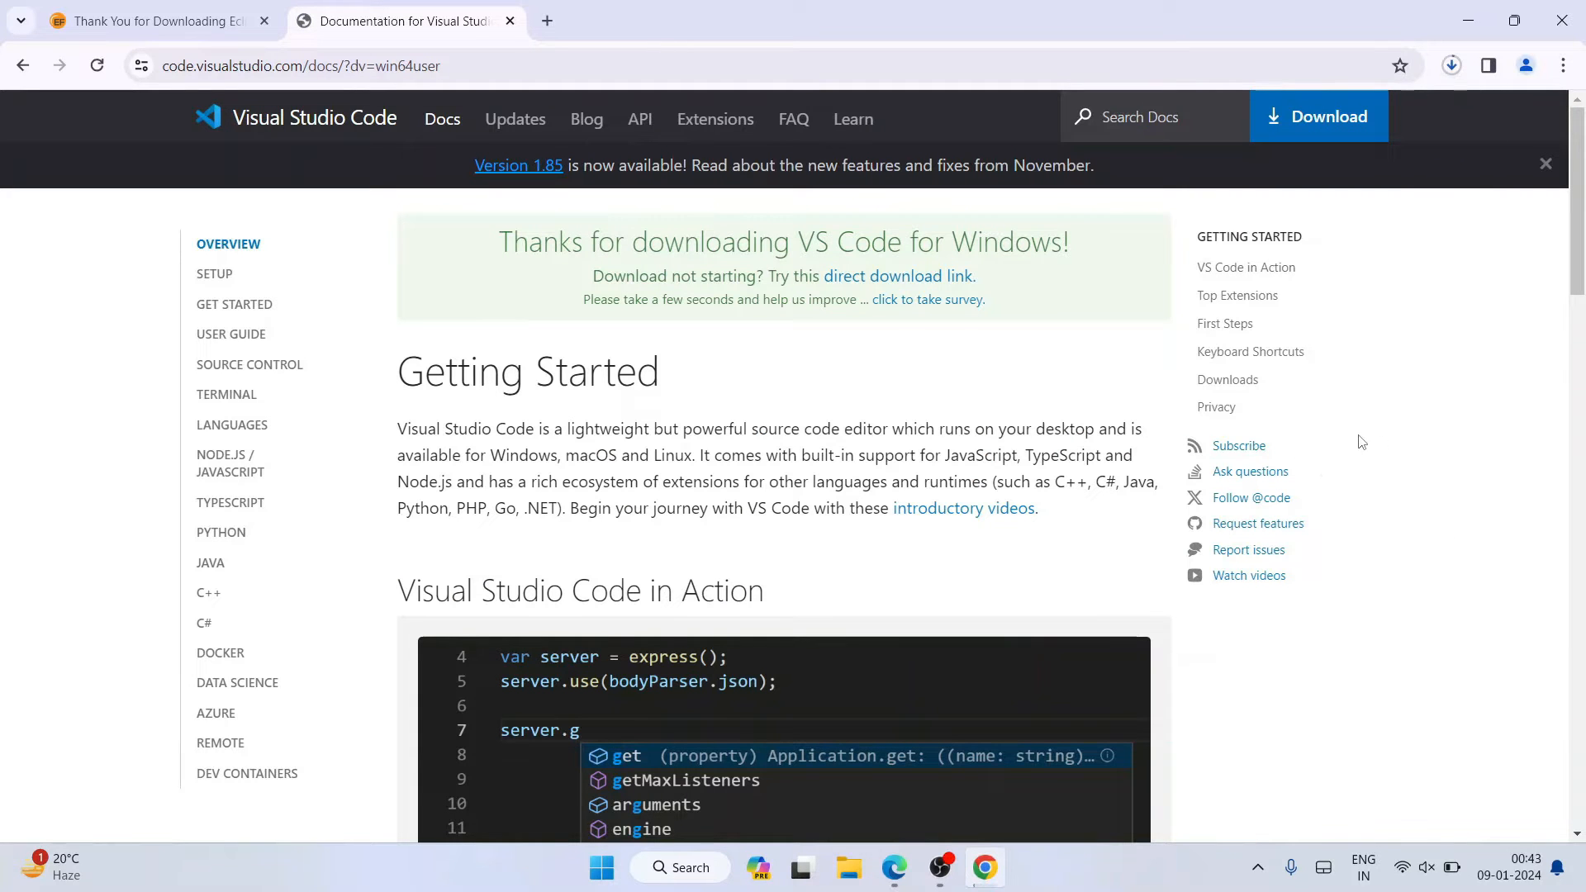
{"action": "left_click", "coordinate": [1453, 67]}
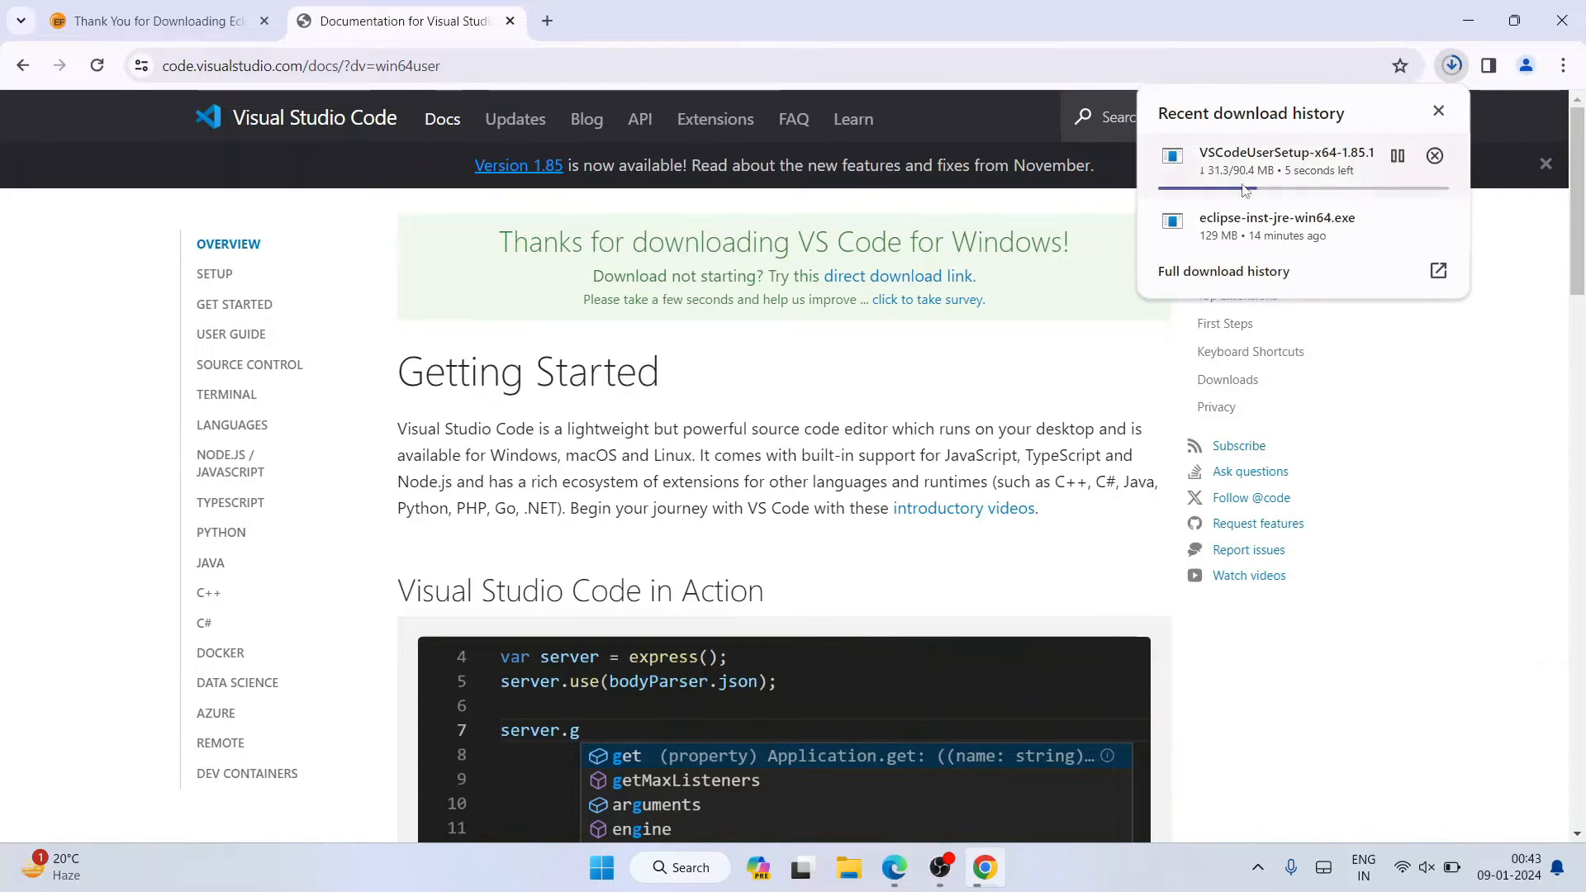
{"action": "left_click", "coordinate": [1260, 153]}
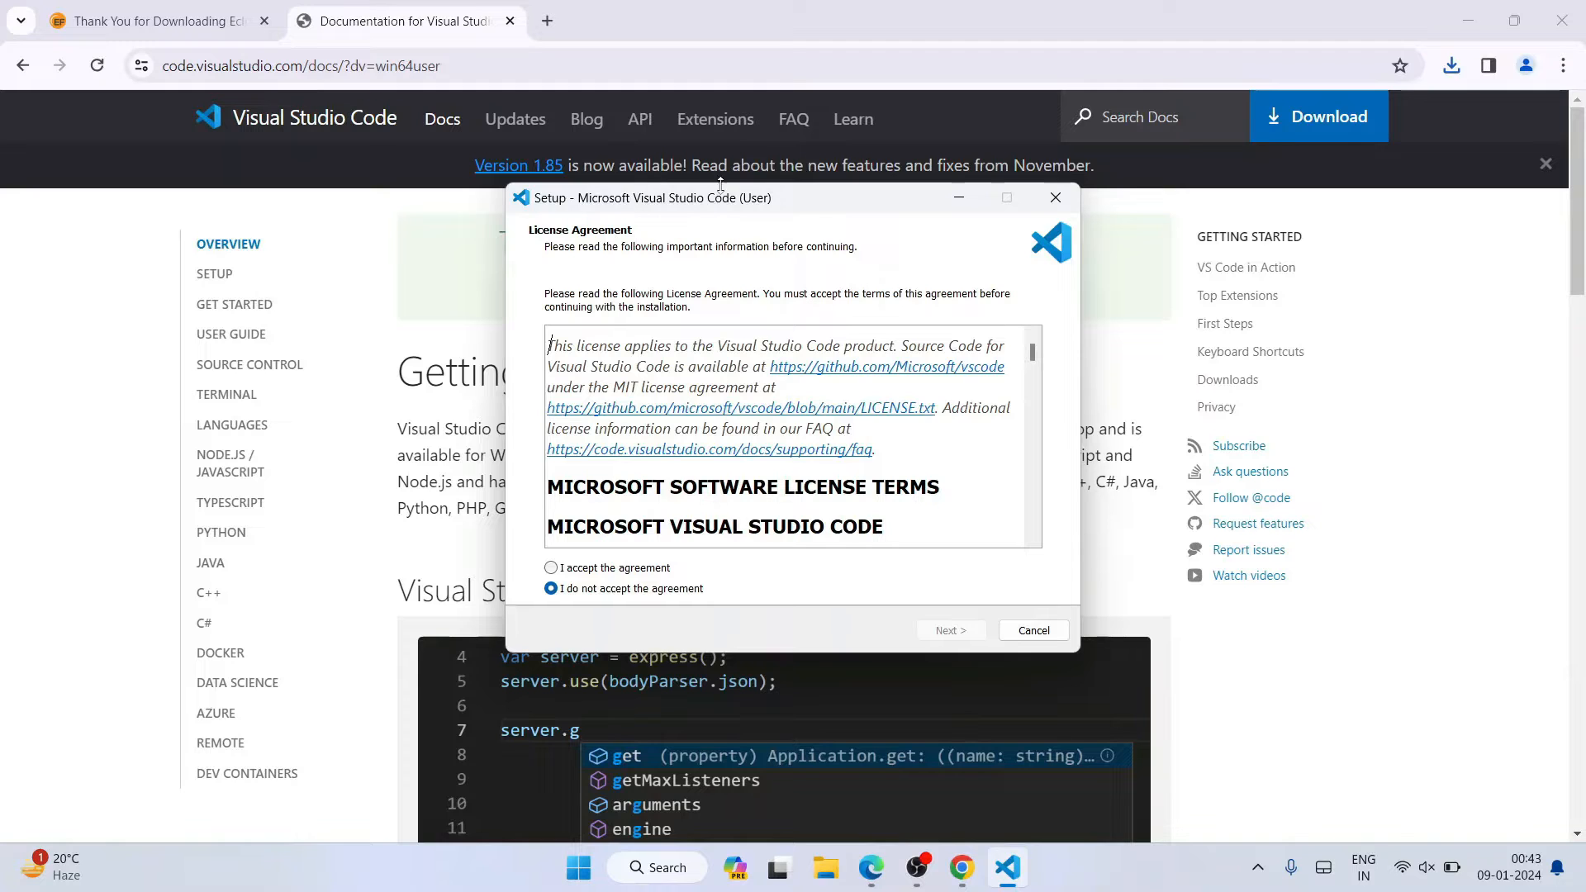
Minimize the browser and accept the license agreement in the Visual Studio Code setup wizard
{"action": "mouse_move", "coordinate": [812, 209]}
{"action": "left_mouse_down"}
{"action": "mouse_move", "coordinate": [781, 229]}
{"action": "mouse_move", "coordinate": [809, 214]}
{"action": "left_mouse_up"}
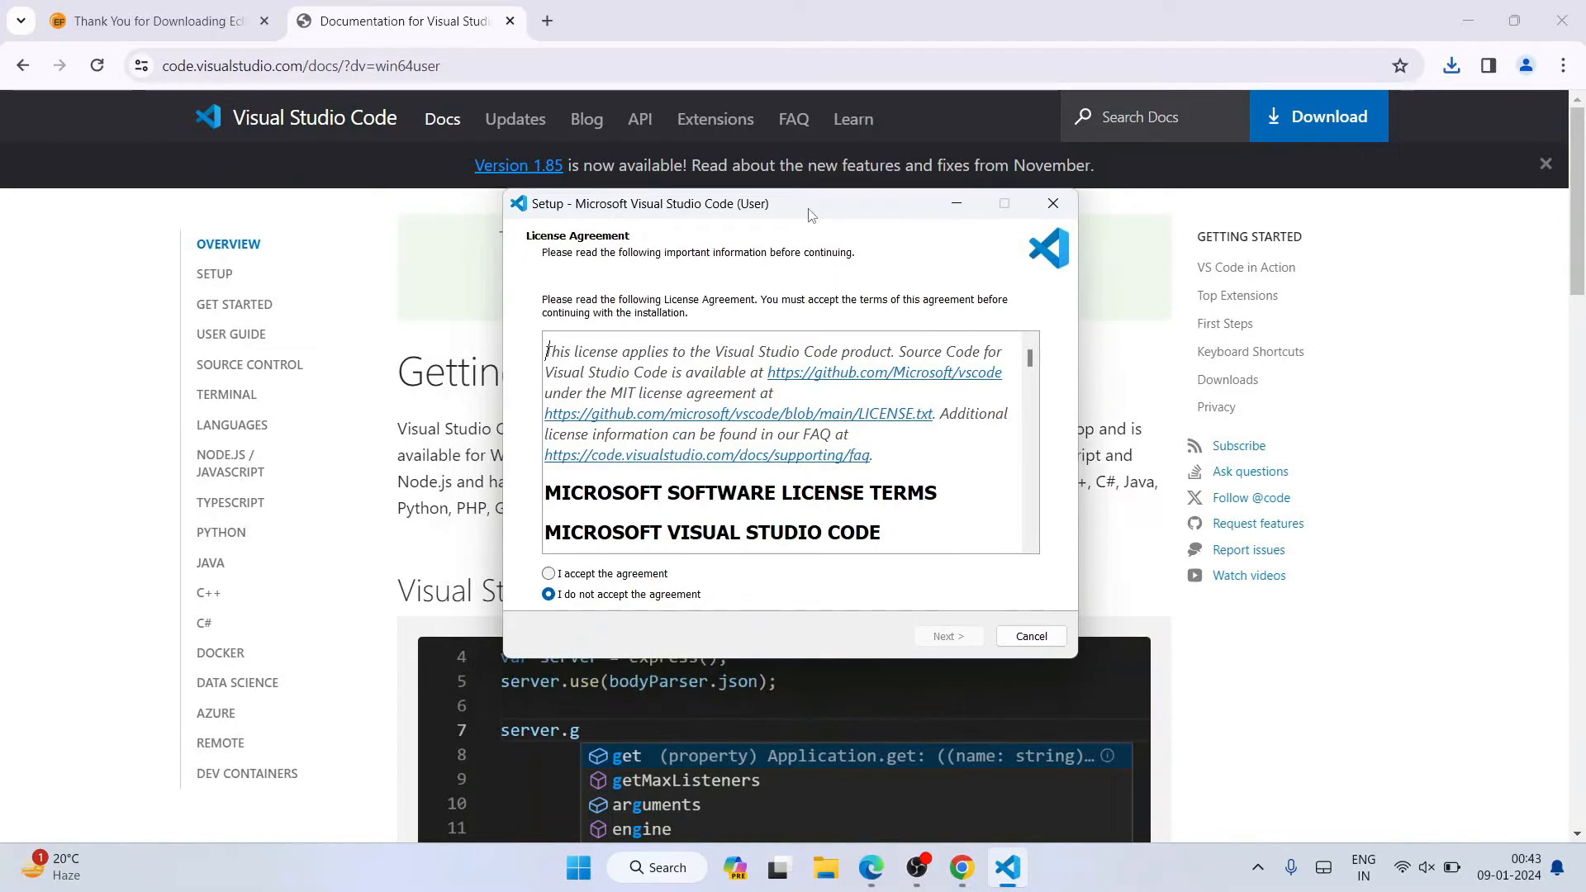
{"action": "left_click", "coordinate": [1466, 23]}
{"action": "left_click", "coordinate": [1466, 23]}
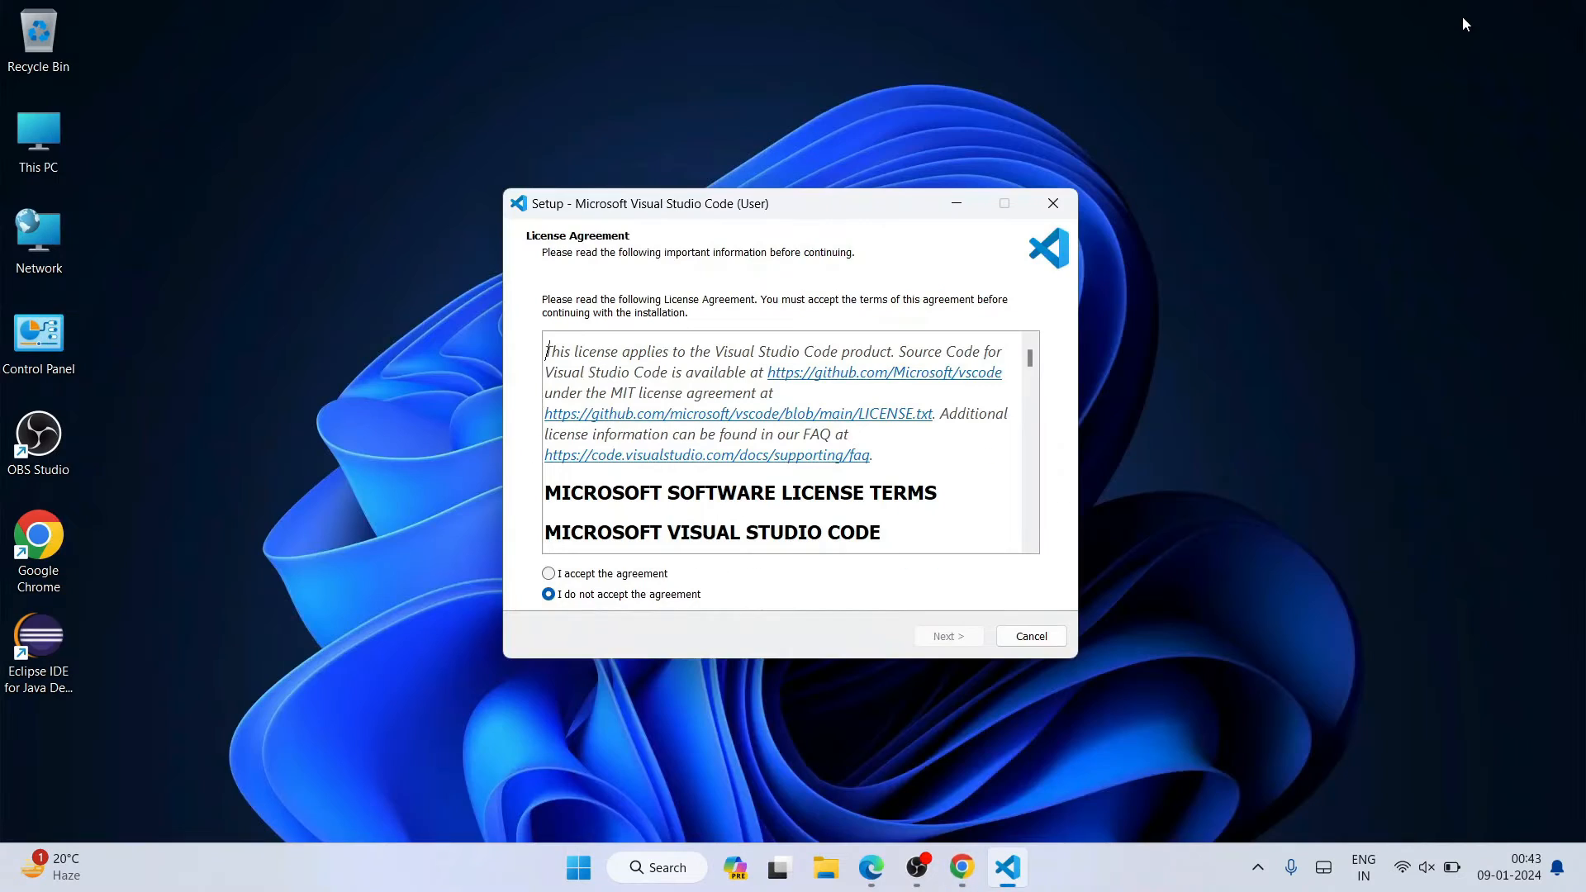
{"action": "left_click", "coordinate": [576, 583]}
{"action": "left_click", "coordinate": [939, 637]}
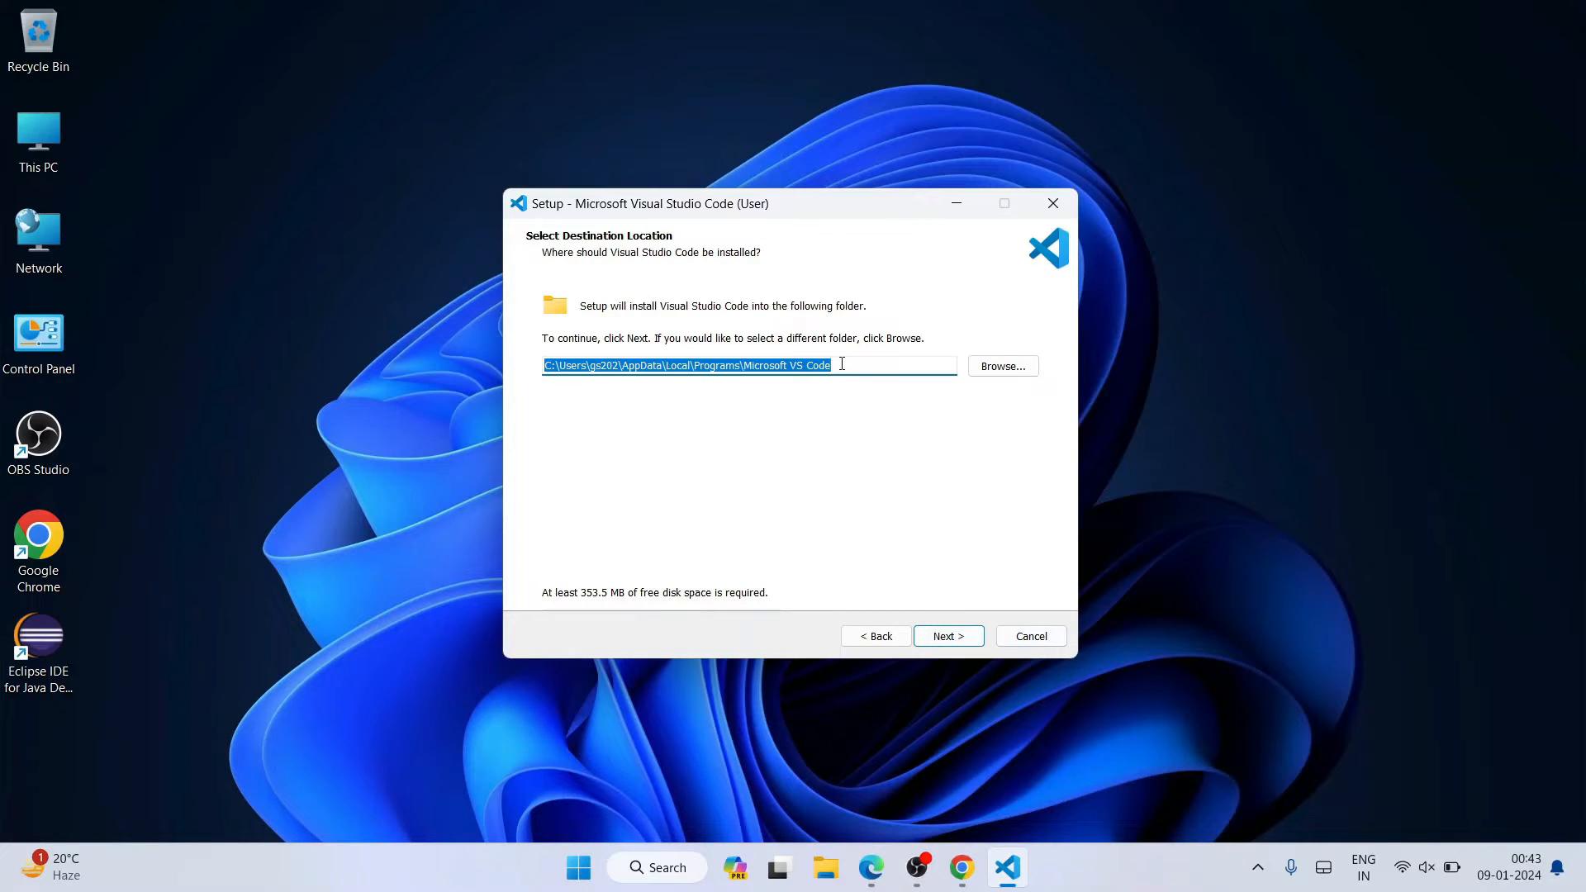
Continue the setup with the default installation folder and the Start Menu folder Visual Studio Code
{"action": "left_click_drag", "start_coordinate": [581, 366], "coordinate": [838, 368]}
{"action": "left_click", "coordinate": [958, 637]}
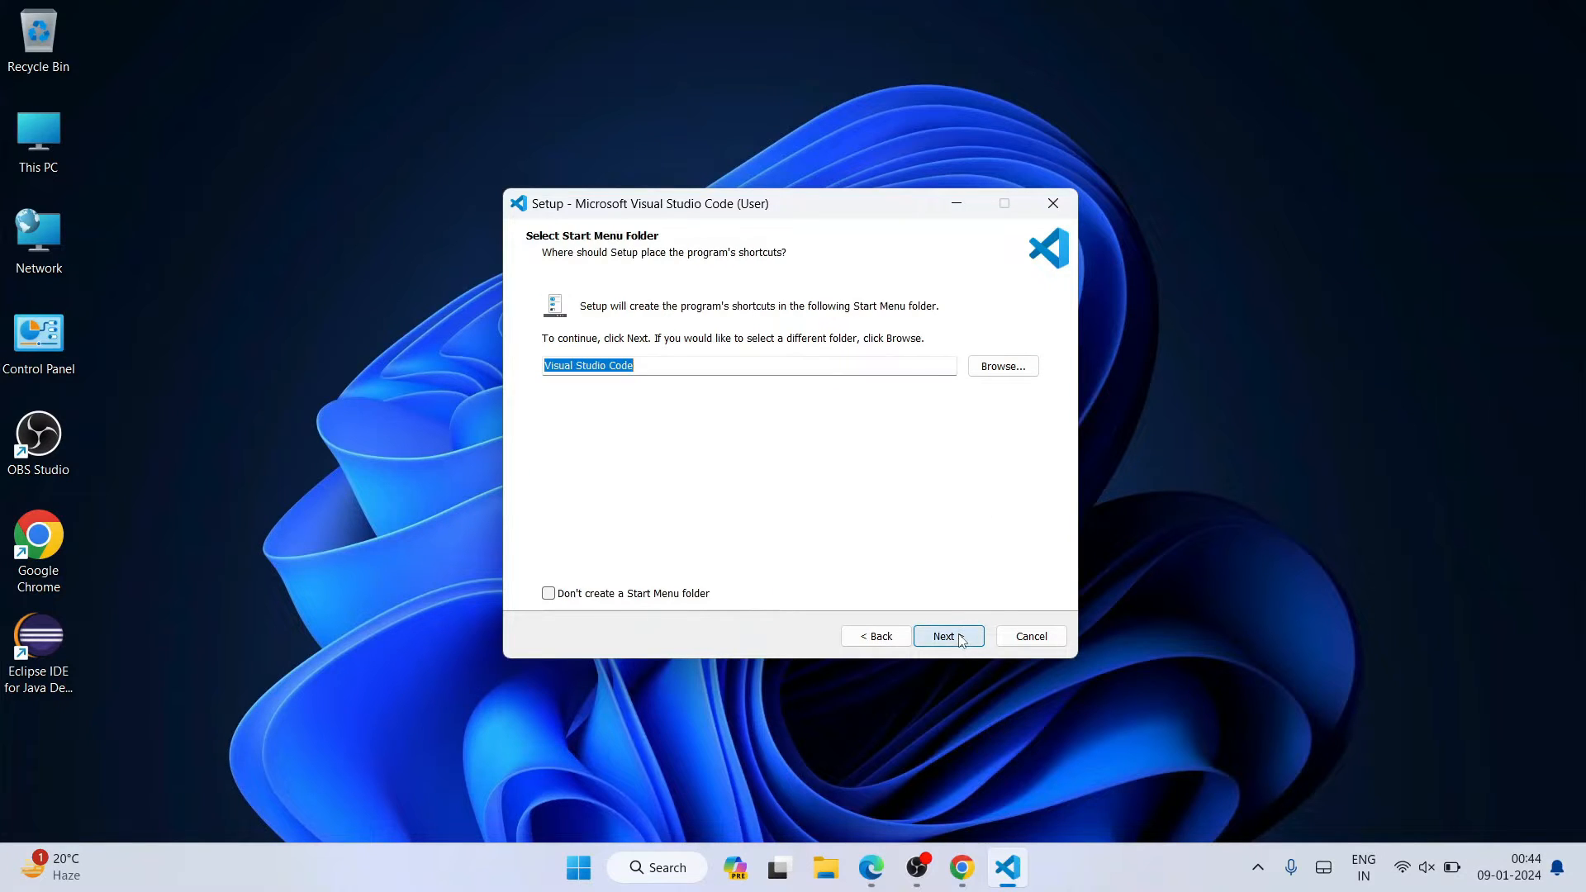
{"action": "left_click", "coordinate": [672, 371]}
{"action": "left_click_drag", "start_coordinate": [673, 366], "coordinate": [543, 366]}
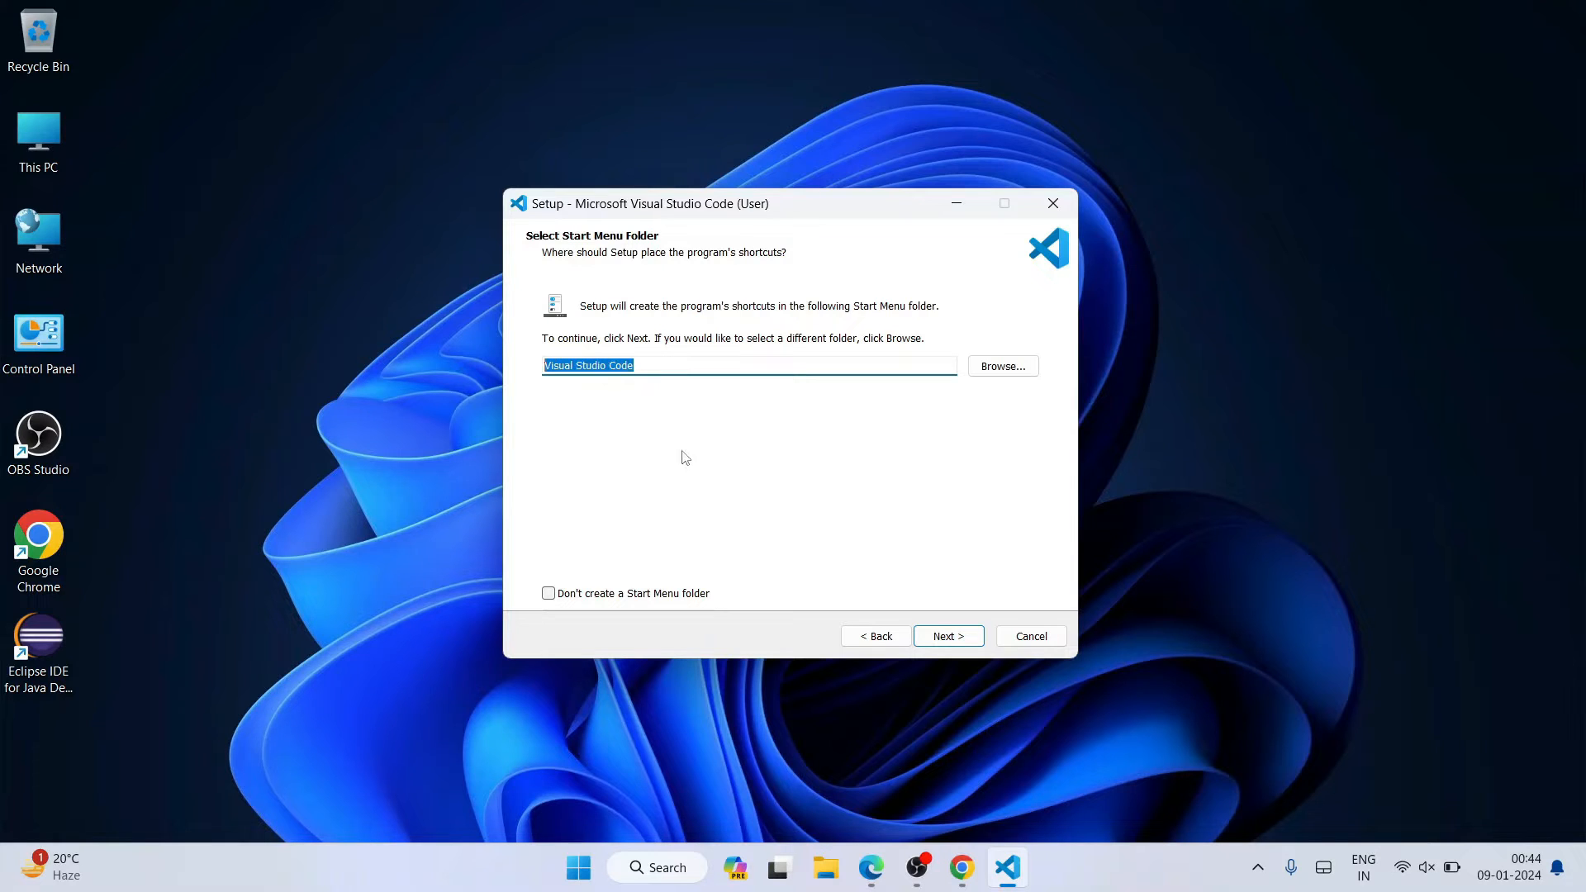
{"action": "left_click", "coordinate": [672, 364]}
{"action": "left_click", "coordinate": [944, 636]}
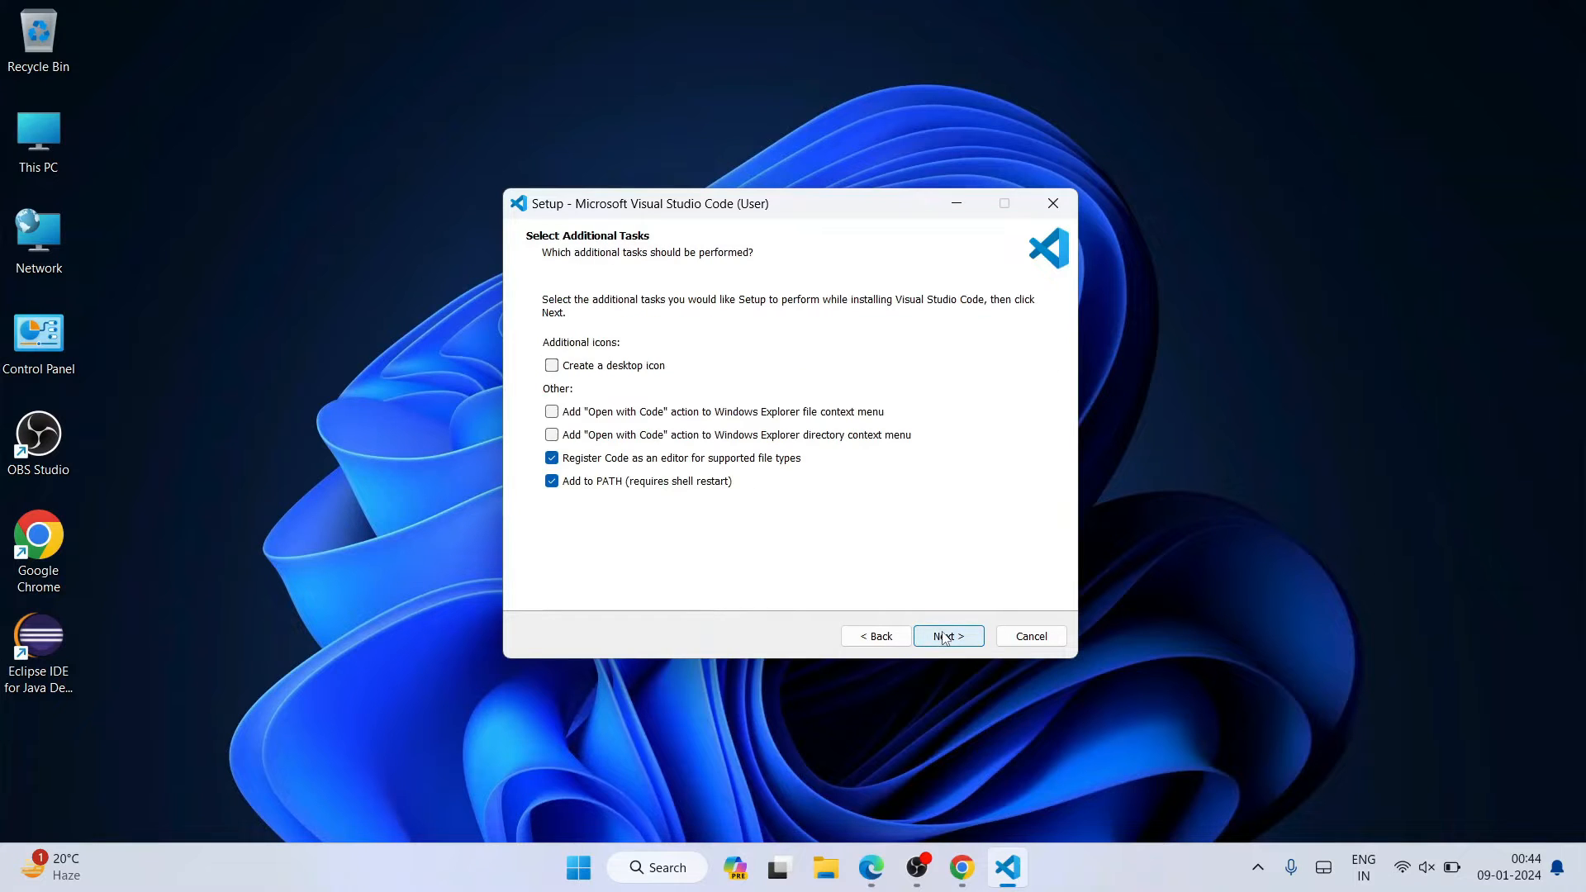
Enable the desktop icon and both "Open with Code" actions as additional tasks, and start the installation
{"action": "left_click", "coordinate": [619, 413]}
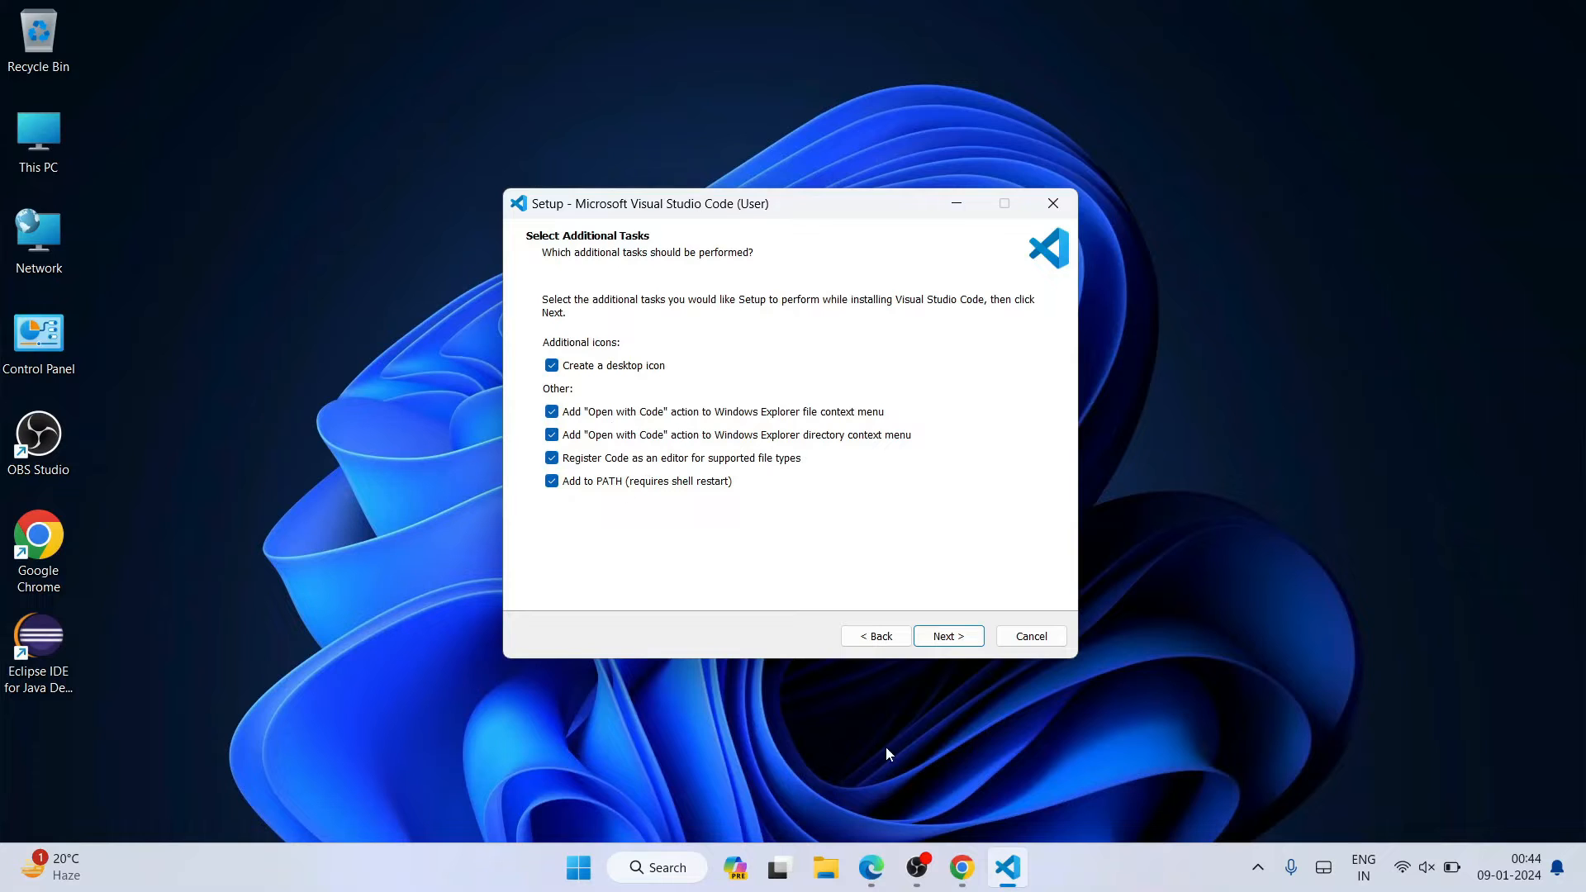
{"action": "left_click", "coordinate": [948, 640]}
{"action": "left_click", "coordinate": [933, 634]}
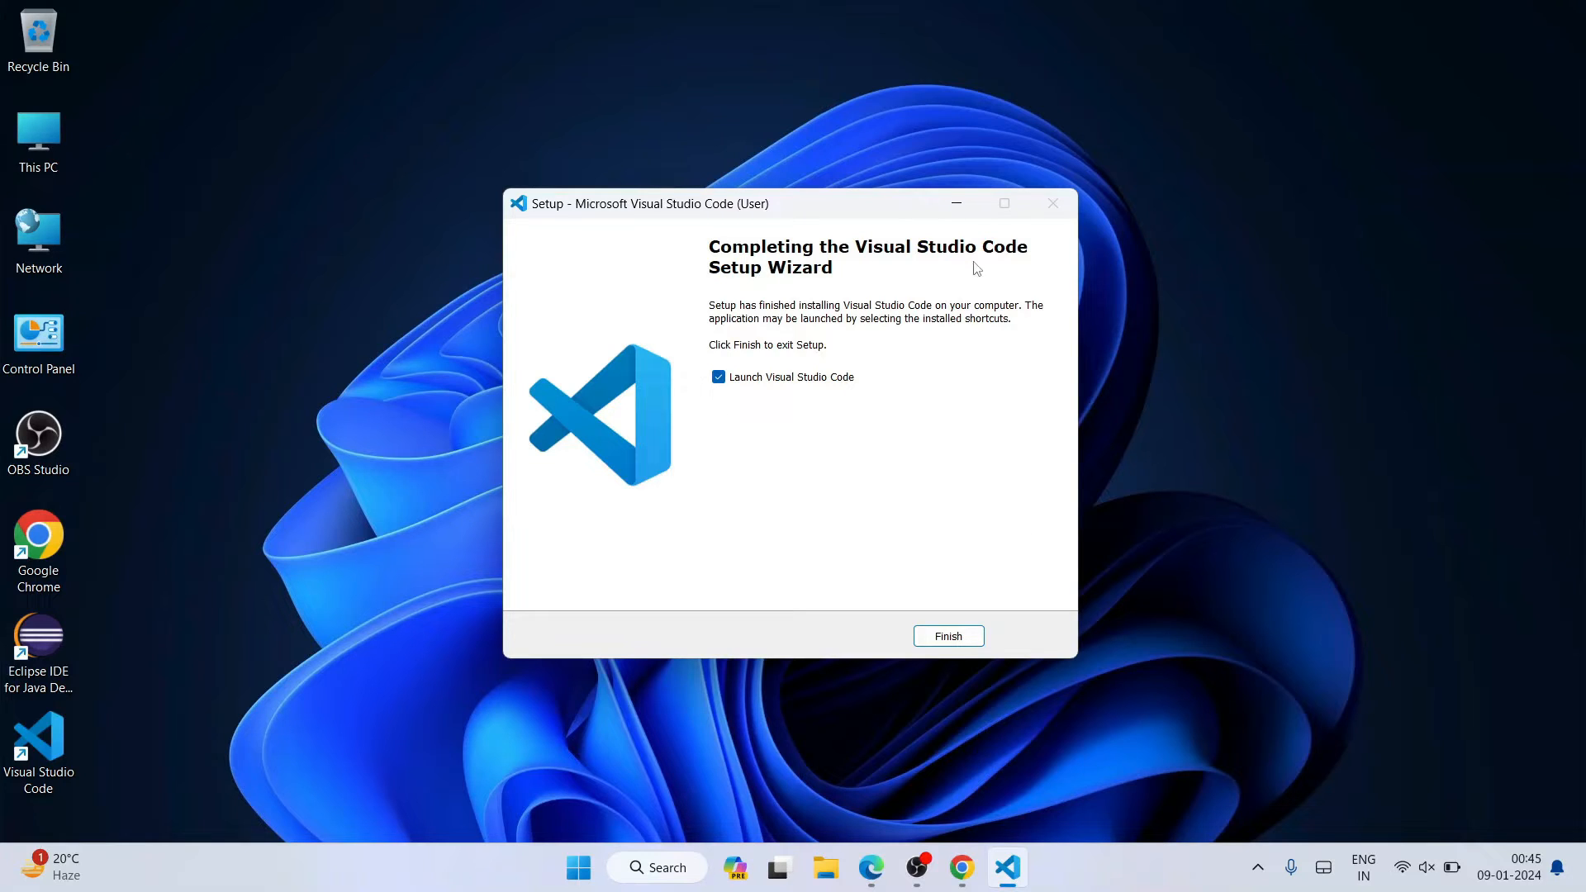
Finish the setup wizard with the Launch Visual Studio Code option enabled
{"action": "left_click_drag", "start_coordinate": [45, 764], "coordinate": [57, 768]}
{"action": "left_click", "coordinate": [812, 484]}
{"action": "left_click", "coordinate": [948, 636]}
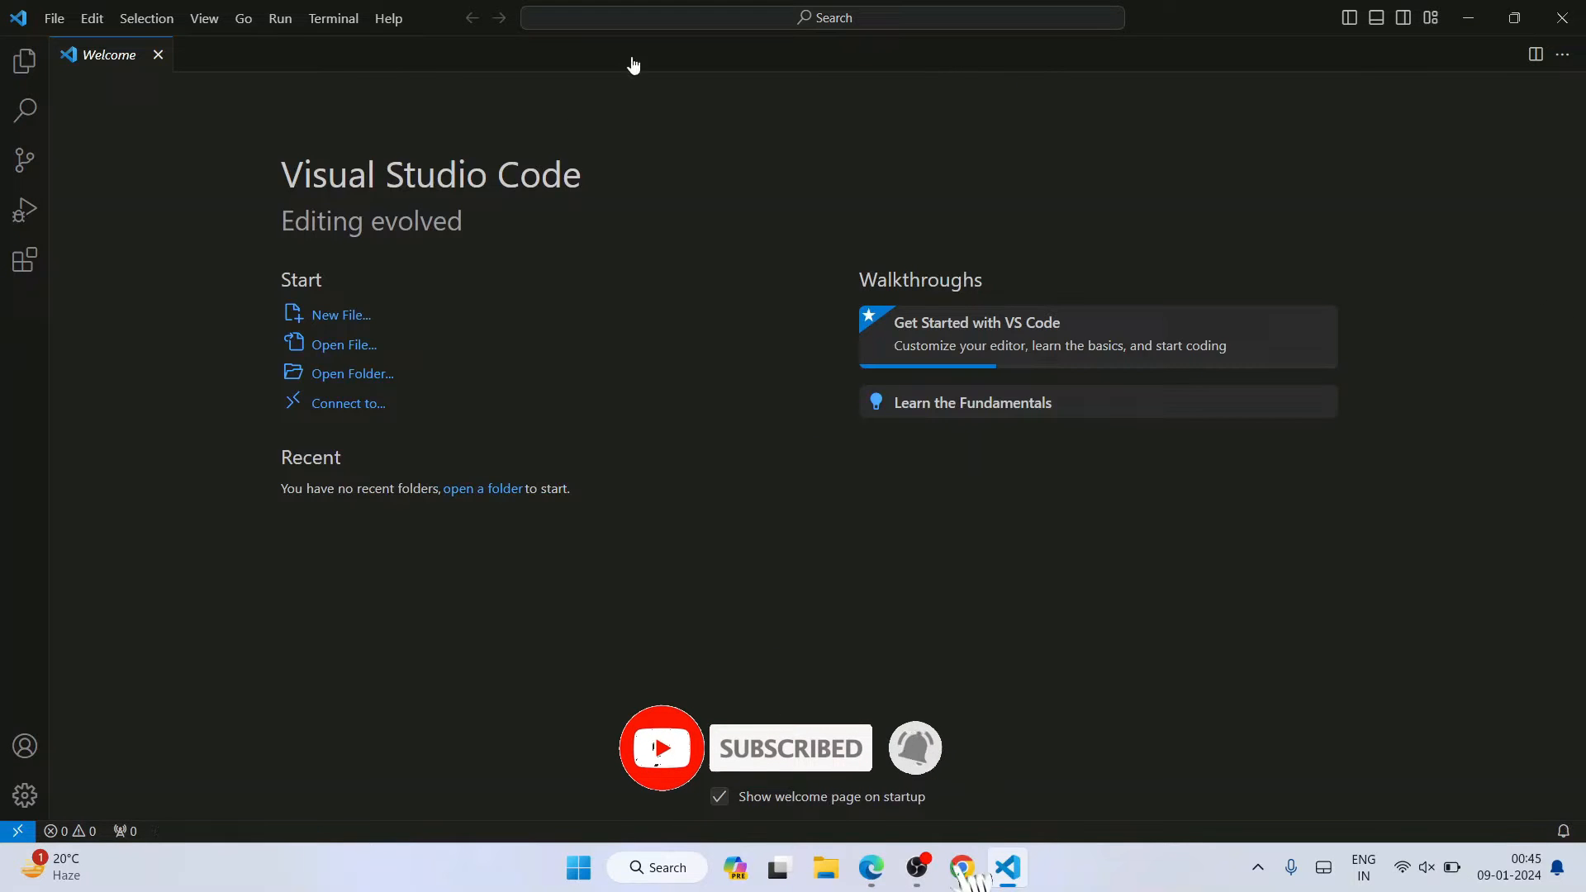
Examine the file Explorer and browse the popular extensions offered in the Marketplace
{"action": "left_click", "coordinate": [24, 71]}
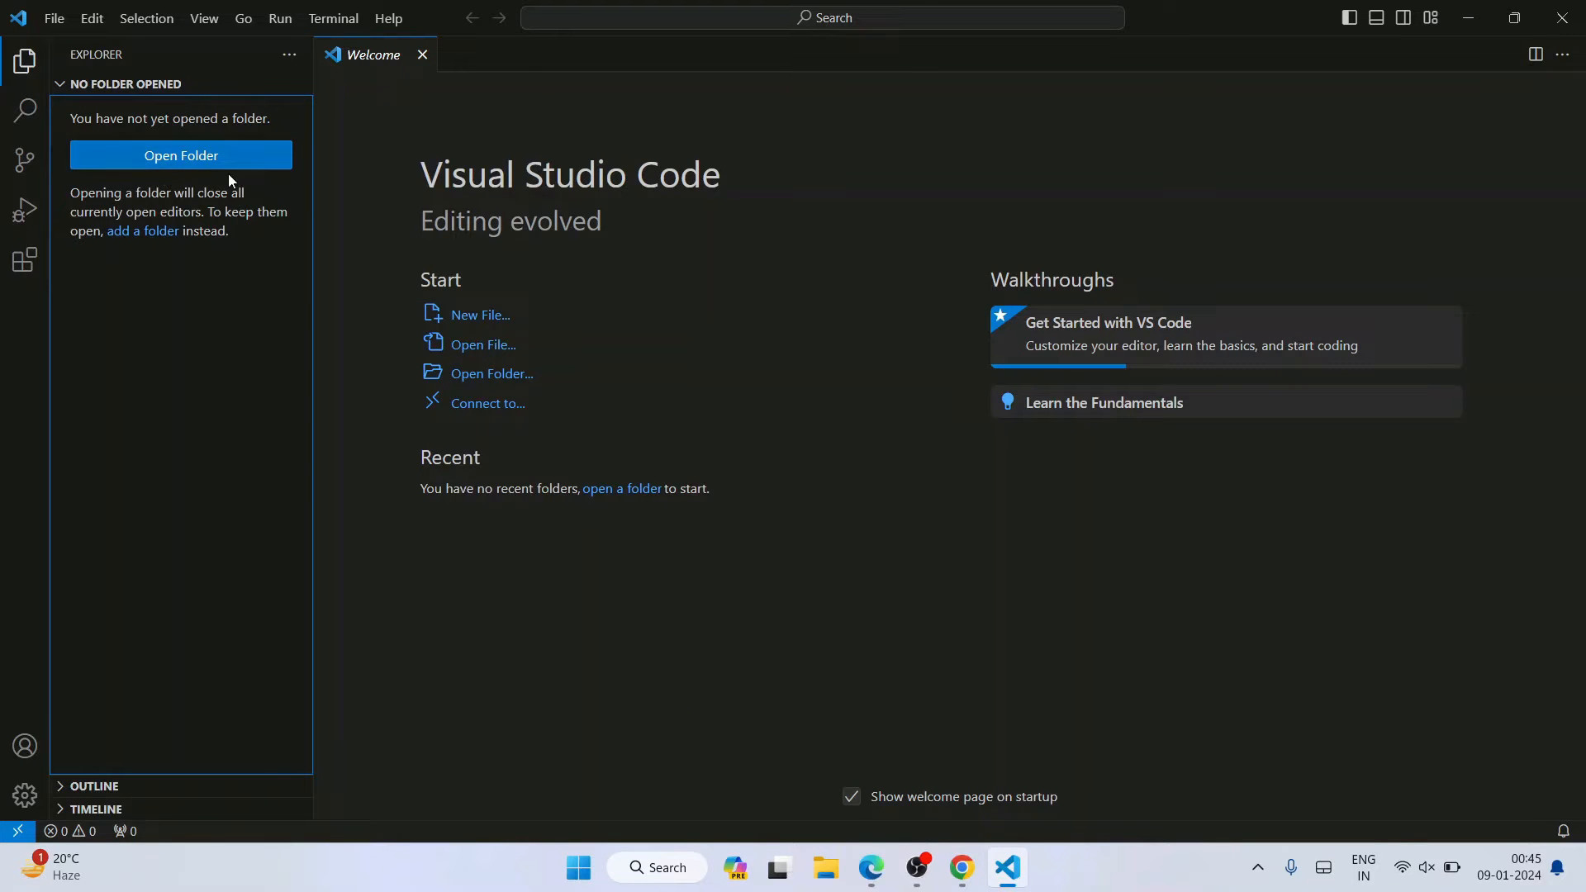
{"action": "left_click", "coordinate": [25, 266]}
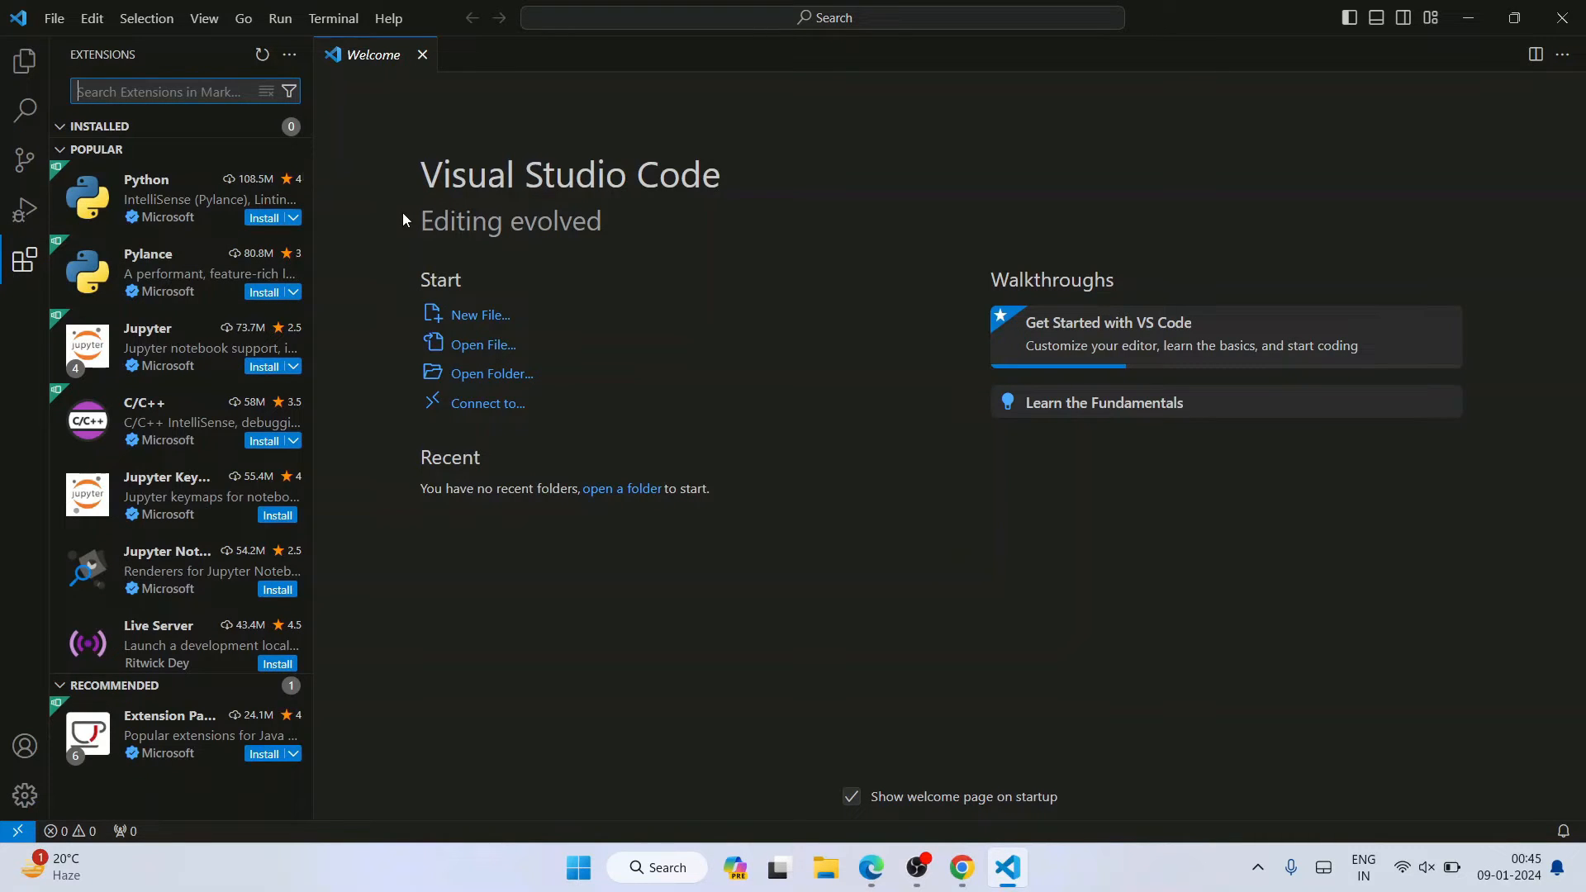
{"action": "scroll", "coordinate": [183, 413], "scroll_direction": "down", "scroll_amount": 3}
{"action": "scroll", "coordinate": [184, 422], "scroll_direction": "up", "scroll_amount": 3}
{"action": "mouse_move", "coordinate": [144, 413]}
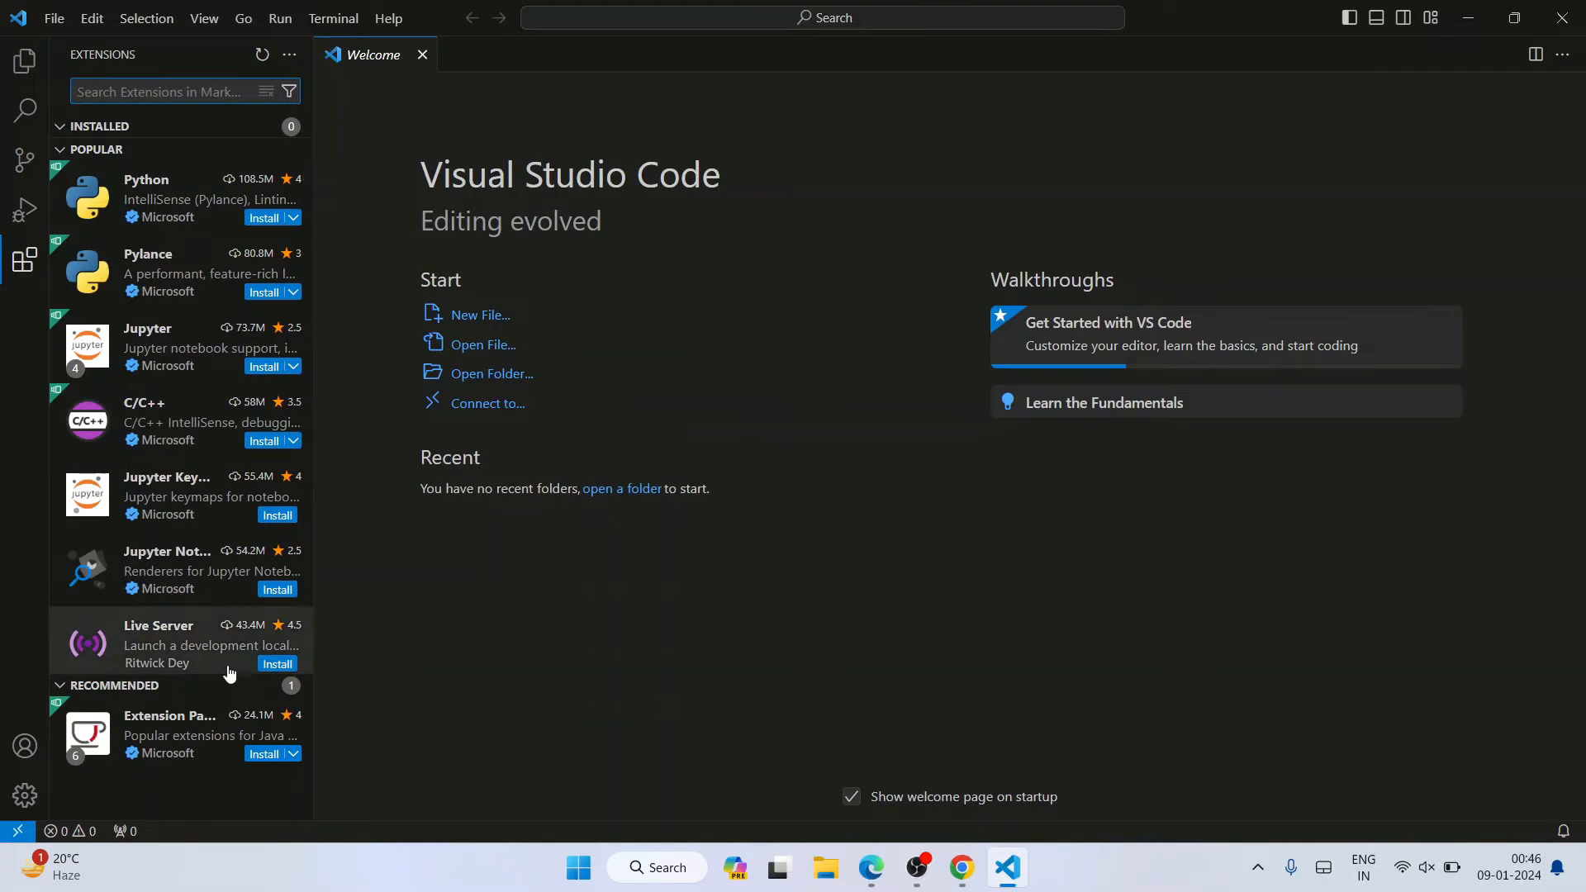
{"action": "scroll", "coordinate": [169, 432], "scroll_direction": "down", "scroll_amount": 4}
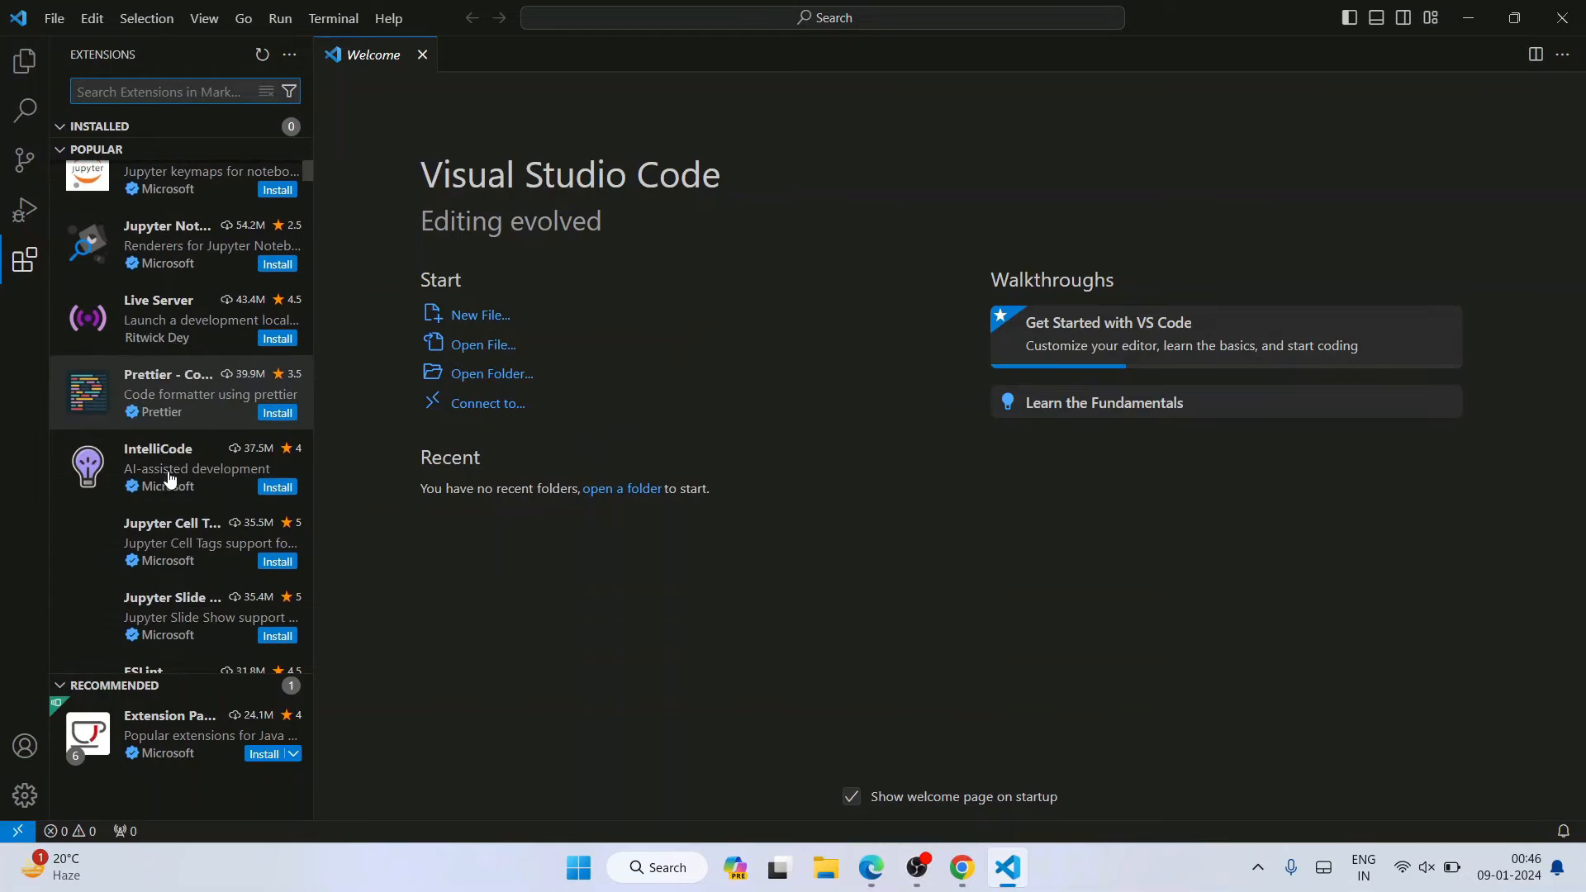
{"action": "mouse_move", "coordinate": [169, 478]}
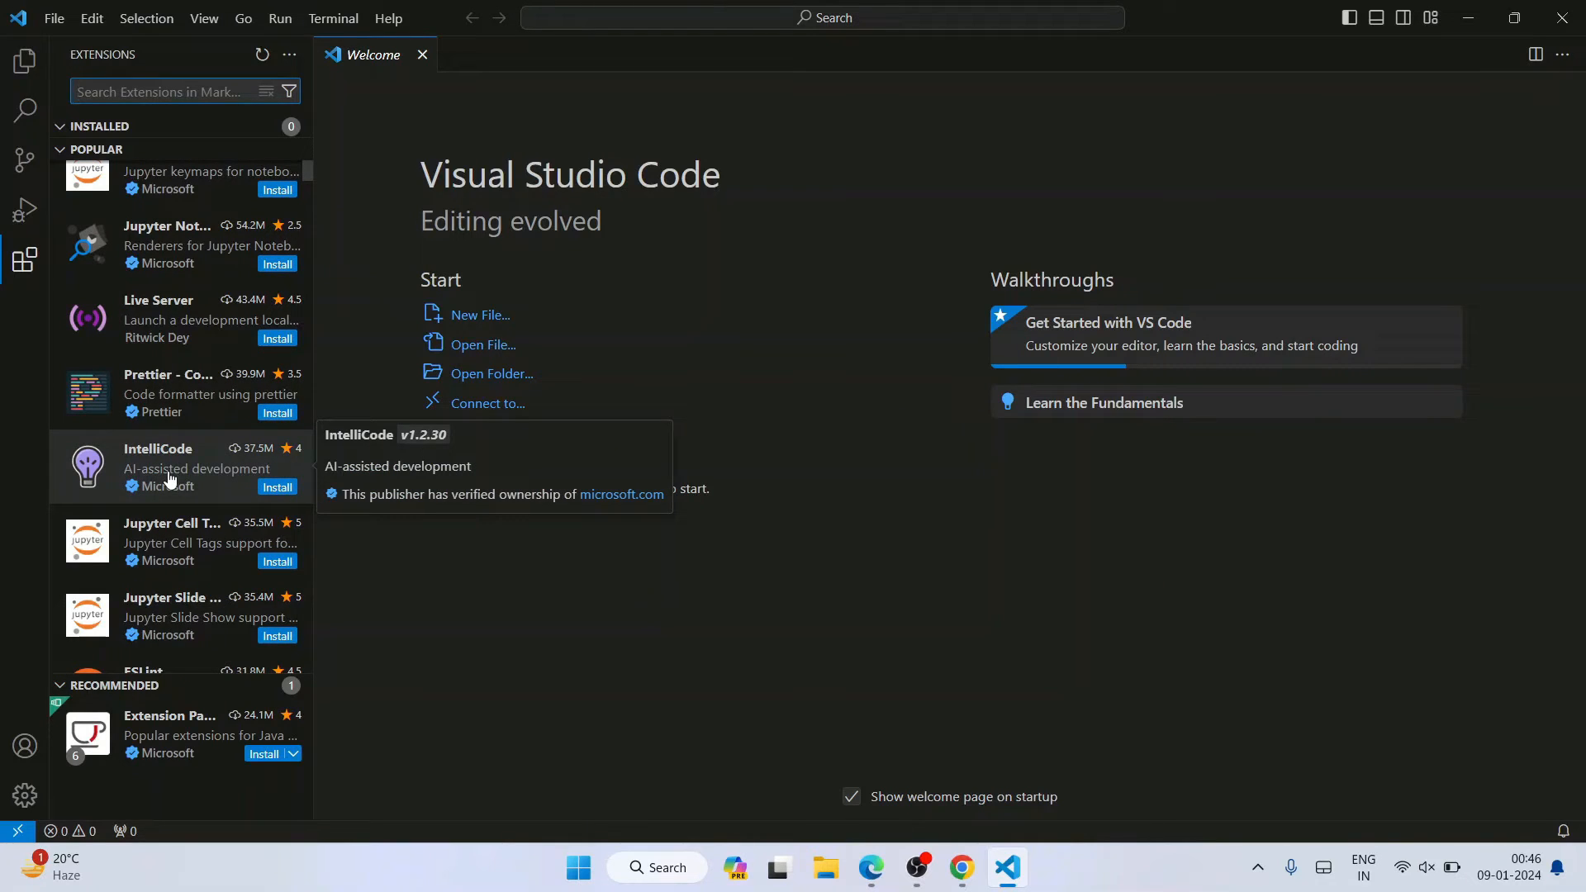
{"action": "scroll", "coordinate": [133, 491], "scroll_direction": "down", "scroll_amount": 2}
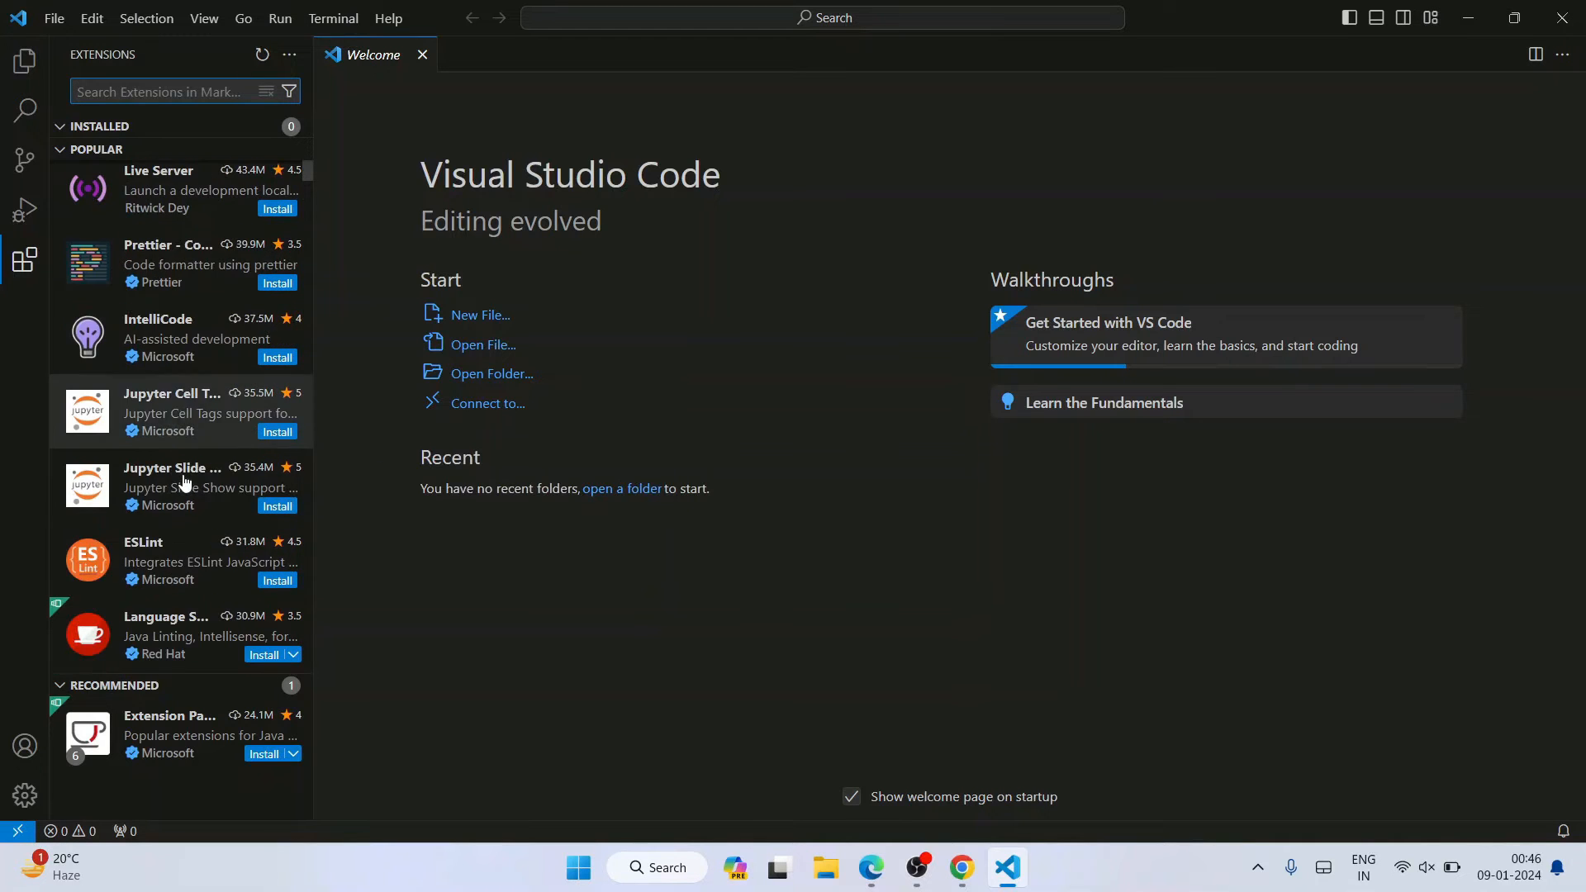
{"action": "scroll", "coordinate": [117, 589], "scroll_direction": "up", "scroll_amount": 3}
{"action": "scroll", "coordinate": [117, 589], "scroll_direction": "up", "scroll_amount": 4}
{"action": "mouse_move", "coordinate": [117, 589]}
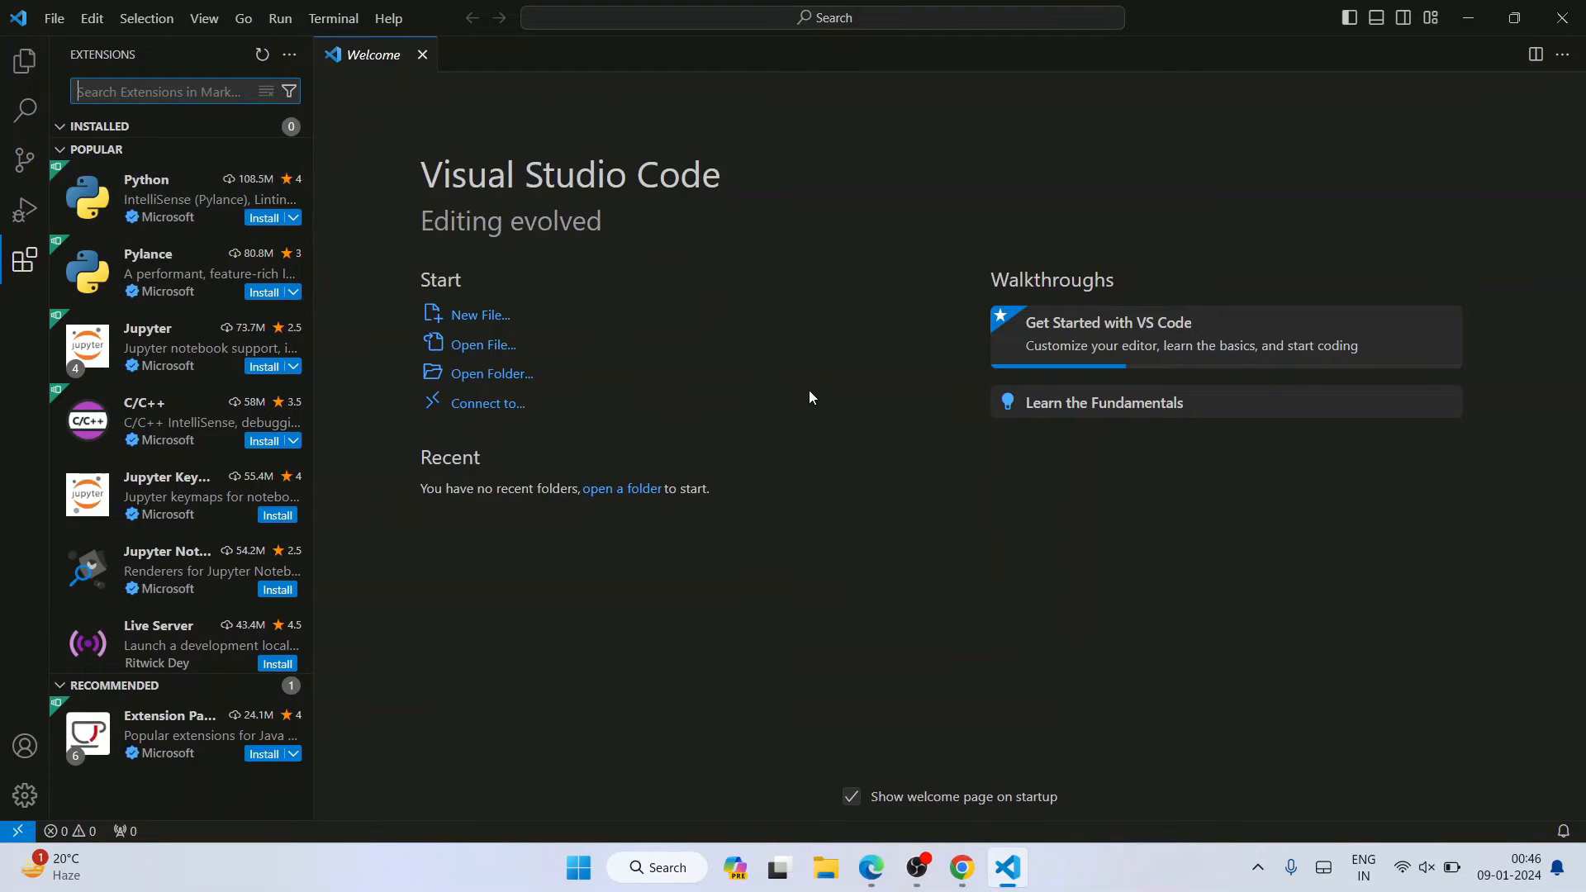
Install the Python extension by Microsoft from the popular extensions
{"action": "left_click", "coordinate": [173, 189]}
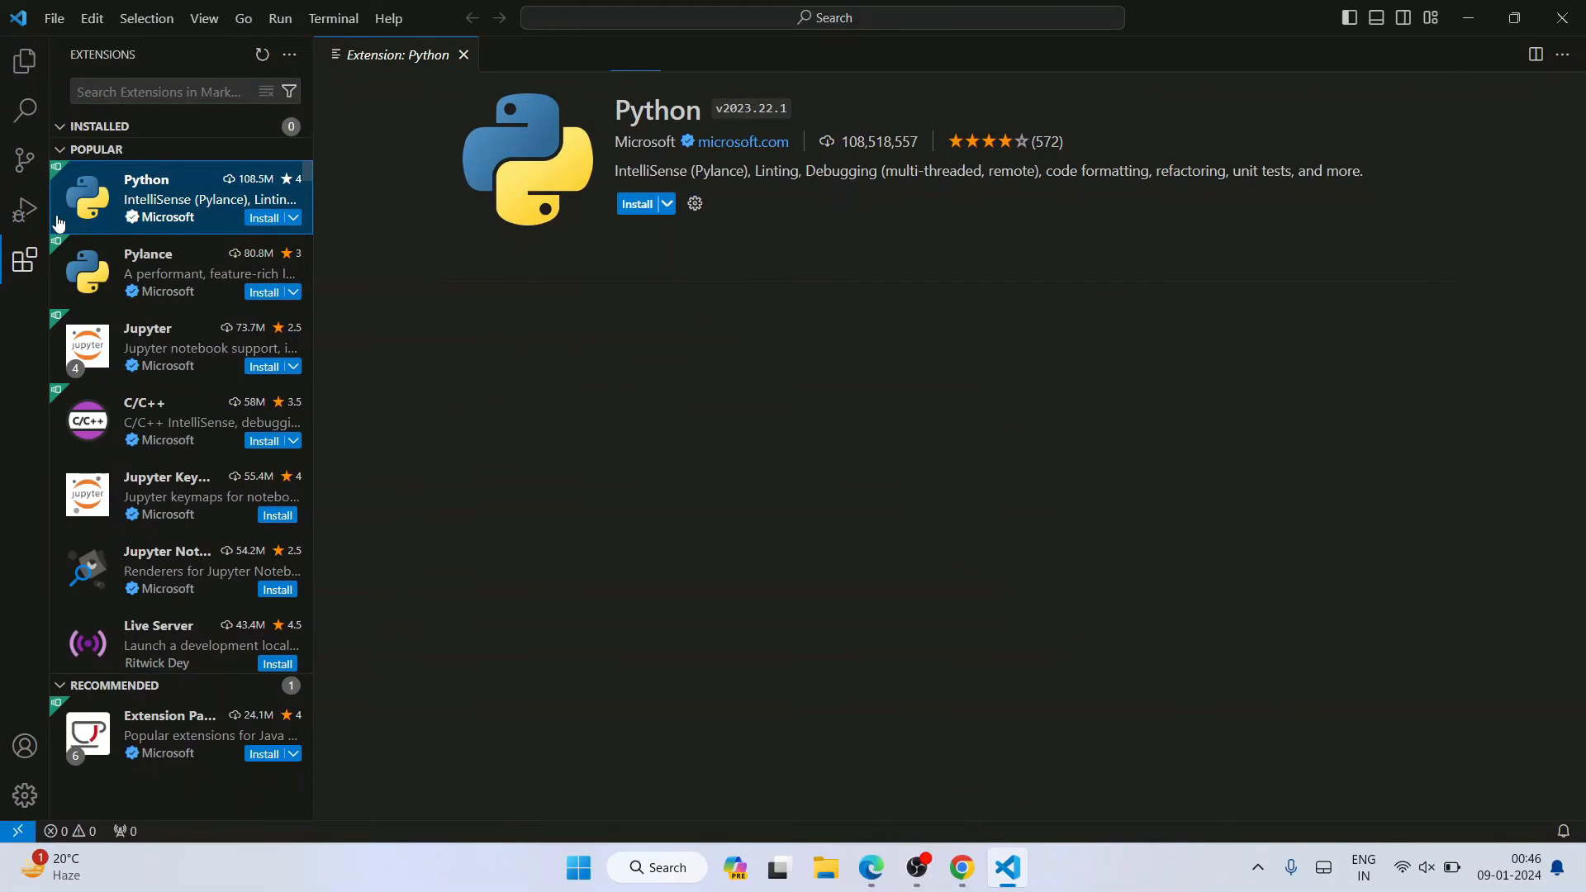
{"action": "mouse_move", "coordinate": [152, 209]}
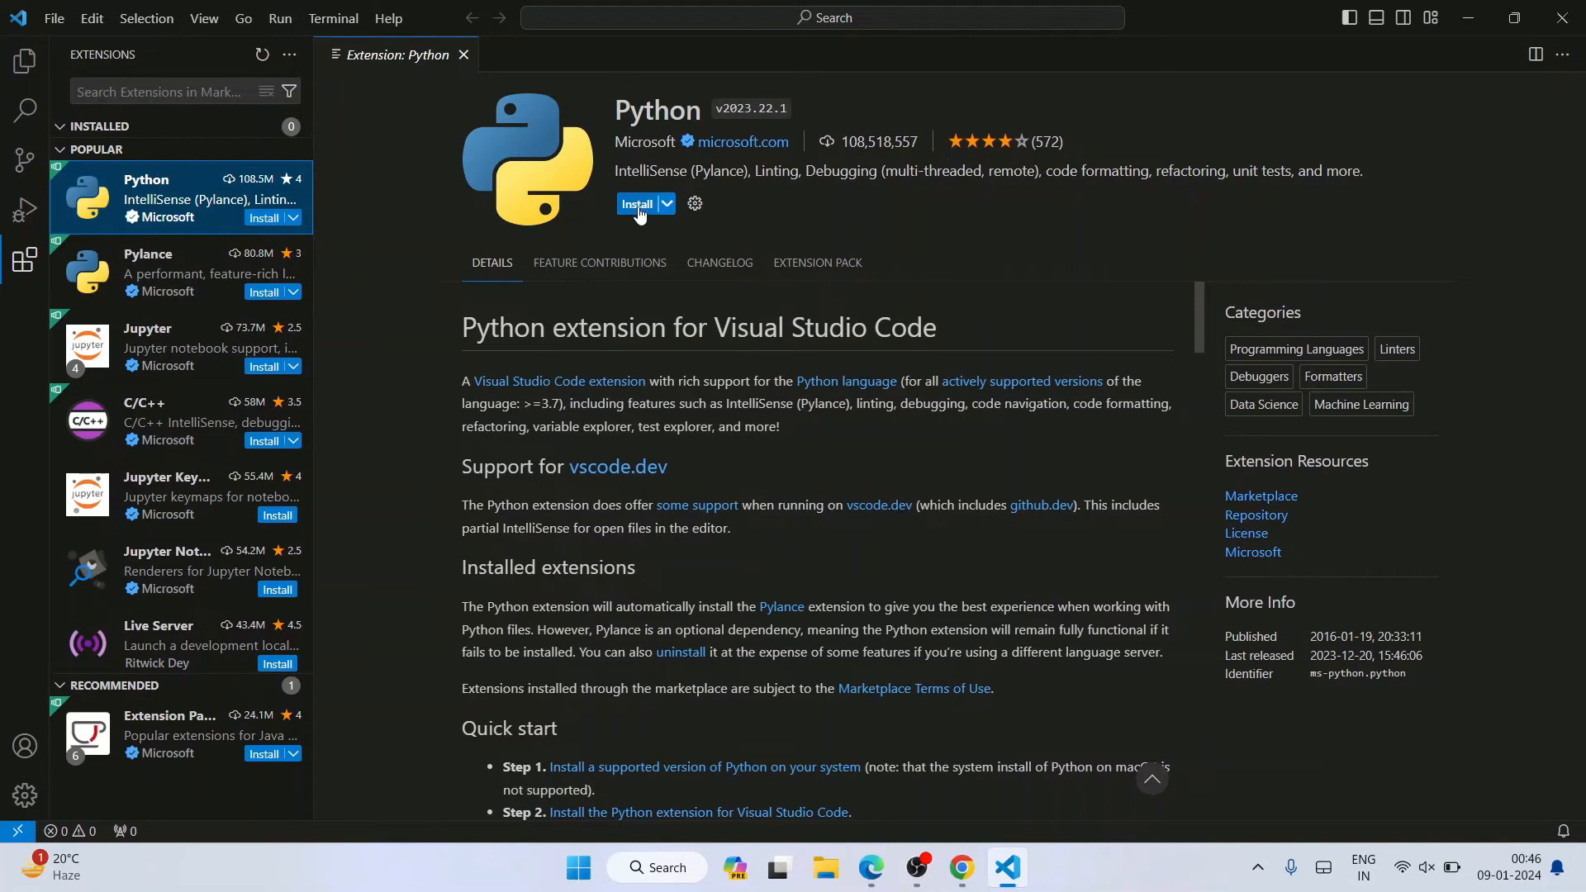
{"action": "left_click", "coordinate": [640, 206]}
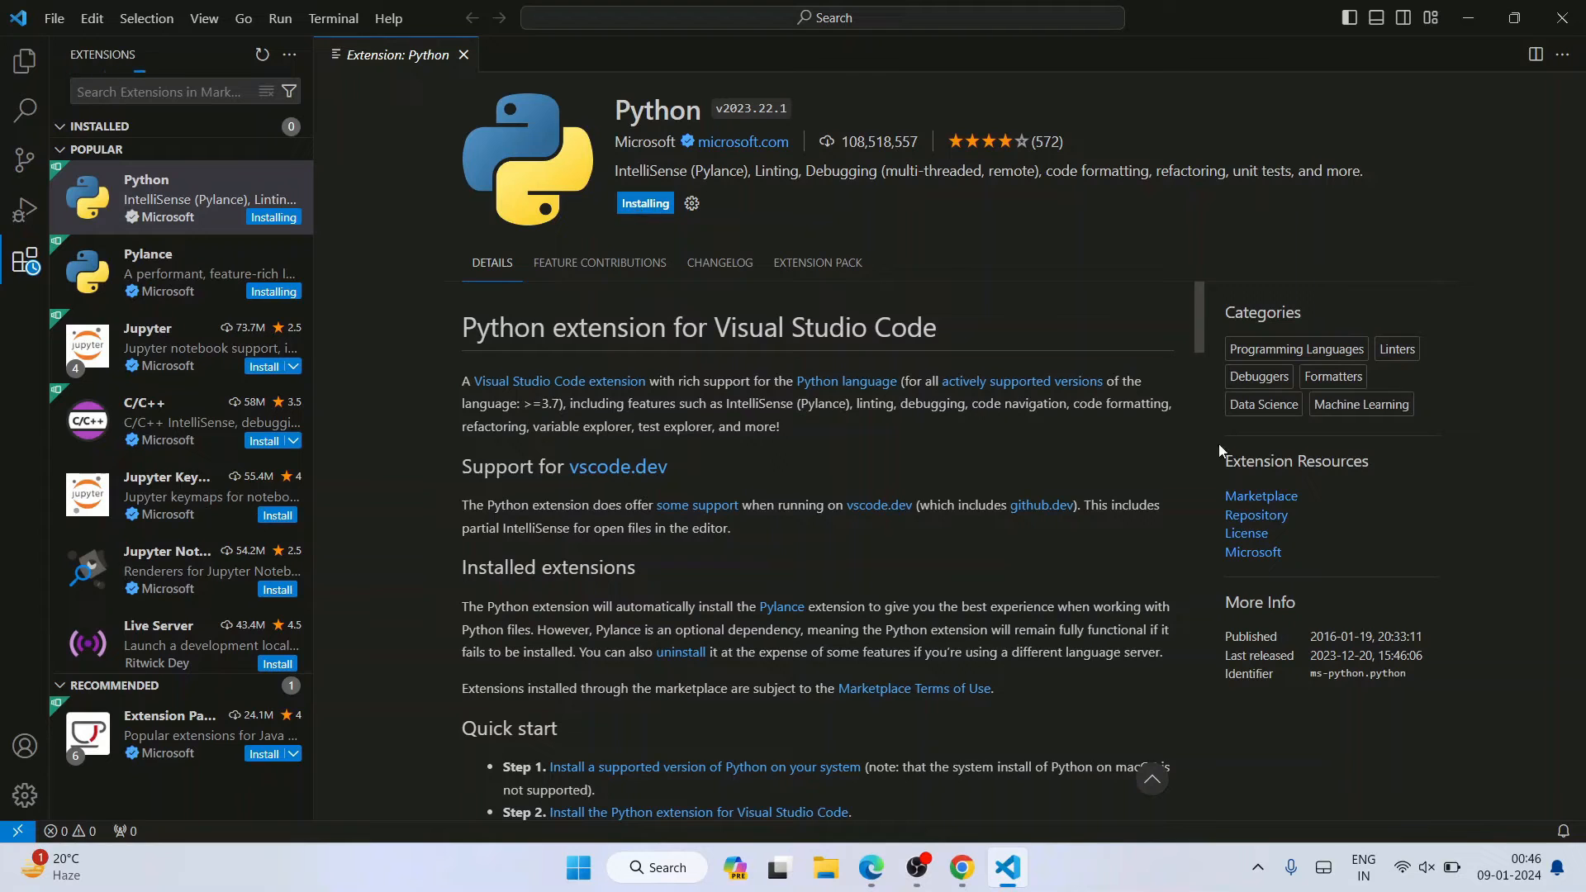
View the details pages of the C/C++ and Live Server extensions
{"action": "scroll", "coordinate": [196, 572], "scroll_direction": "down", "scroll_amount": 8}
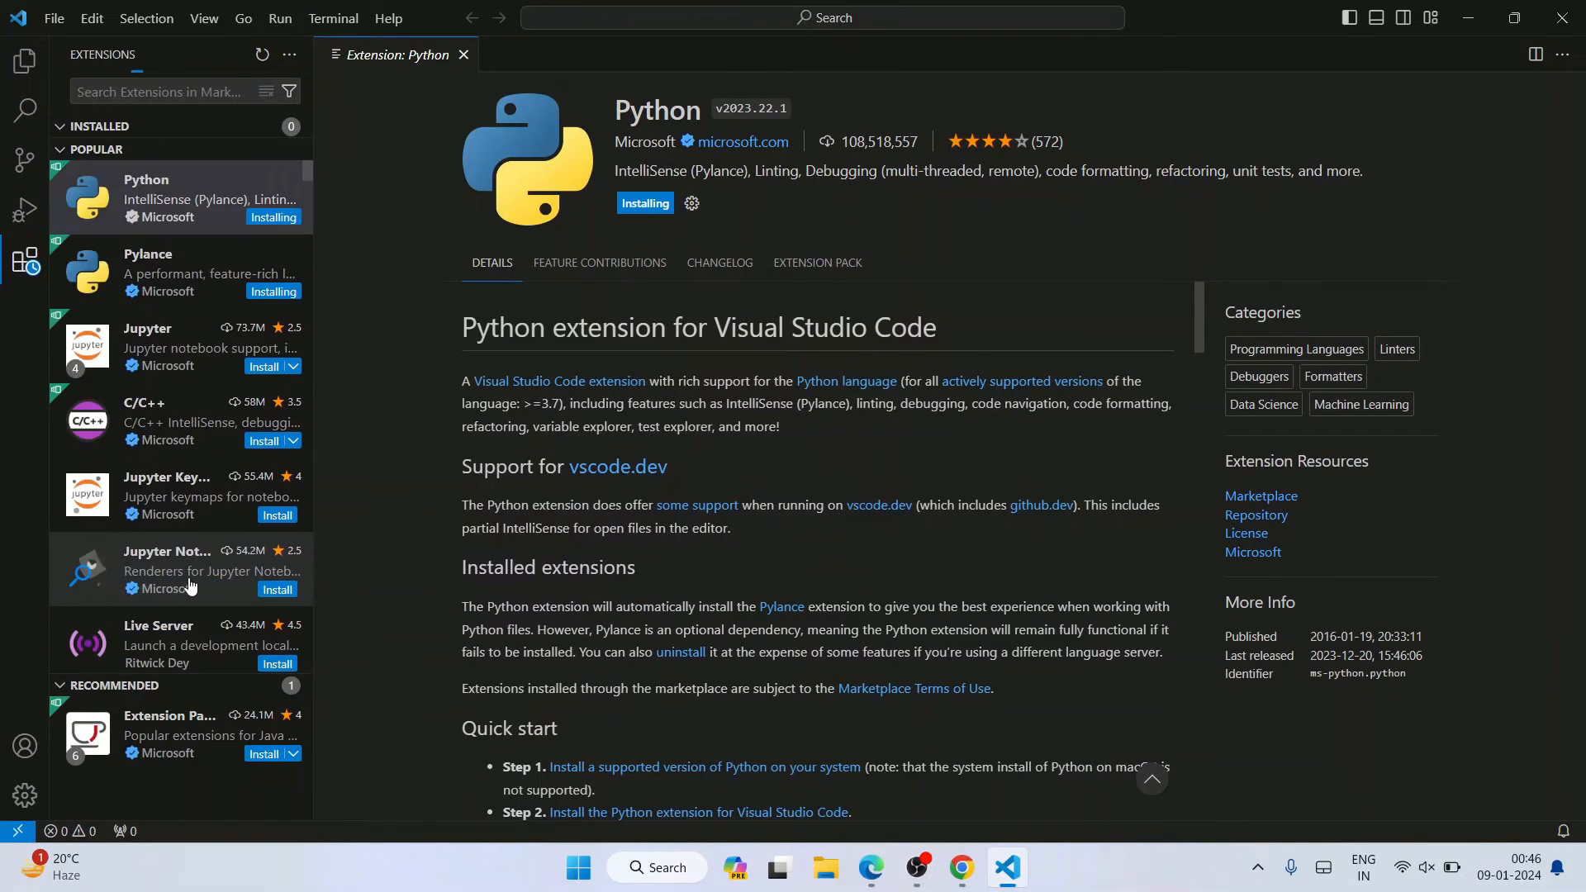
{"action": "left_click", "coordinate": [168, 440]}
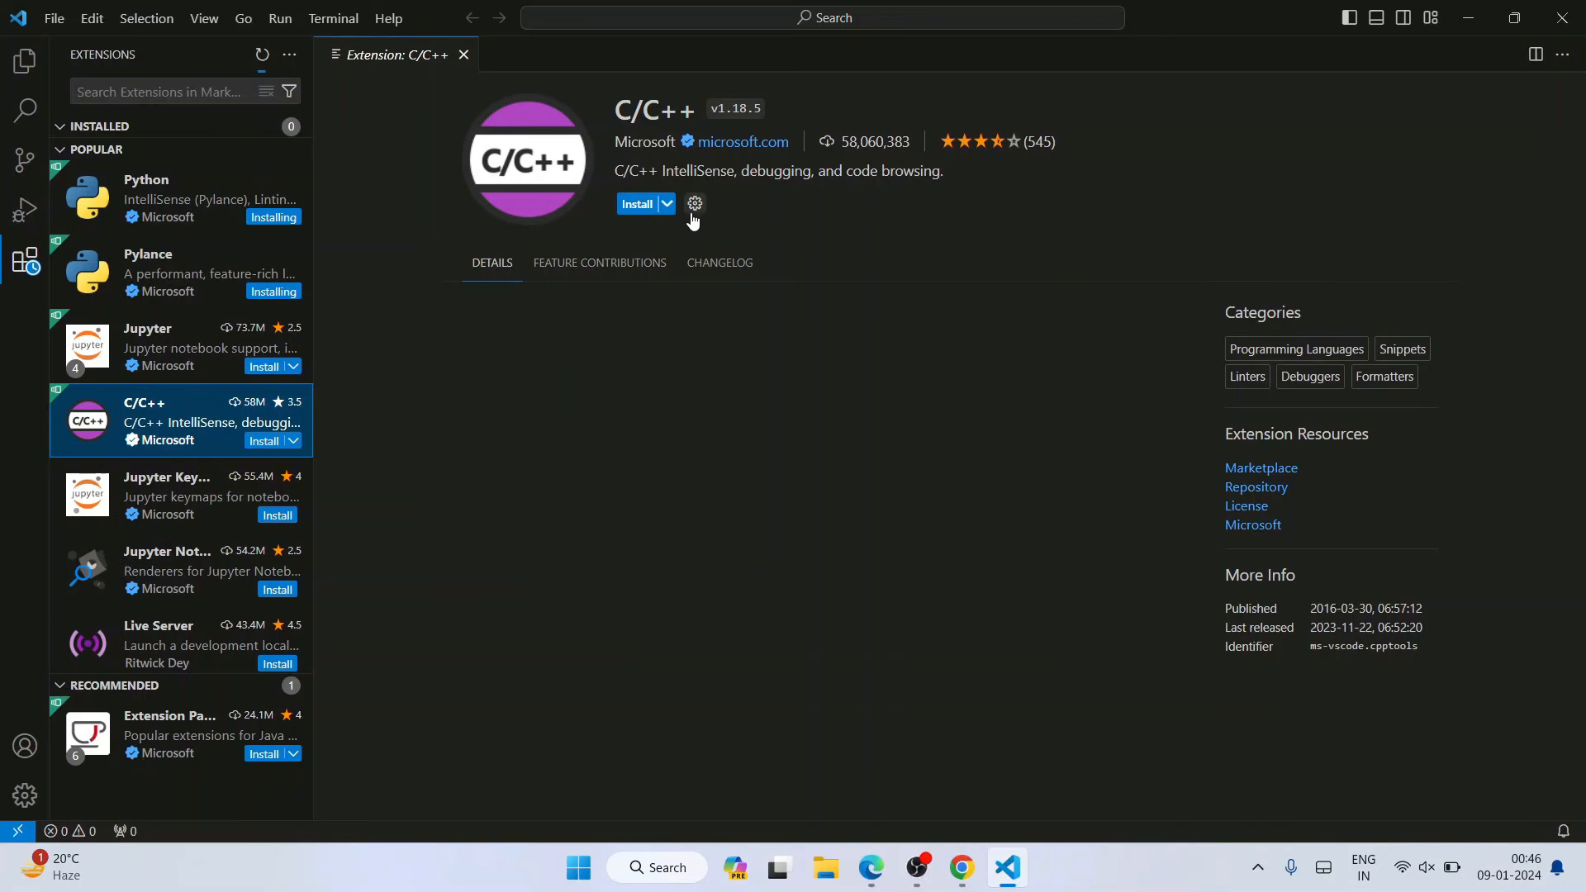
{"action": "scroll", "coordinate": [189, 404], "scroll_direction": "down", "scroll_amount": 1}
{"action": "scroll", "coordinate": [188, 404], "scroll_direction": "down", "scroll_amount": 3}
{"action": "left_click", "coordinate": [174, 380]}
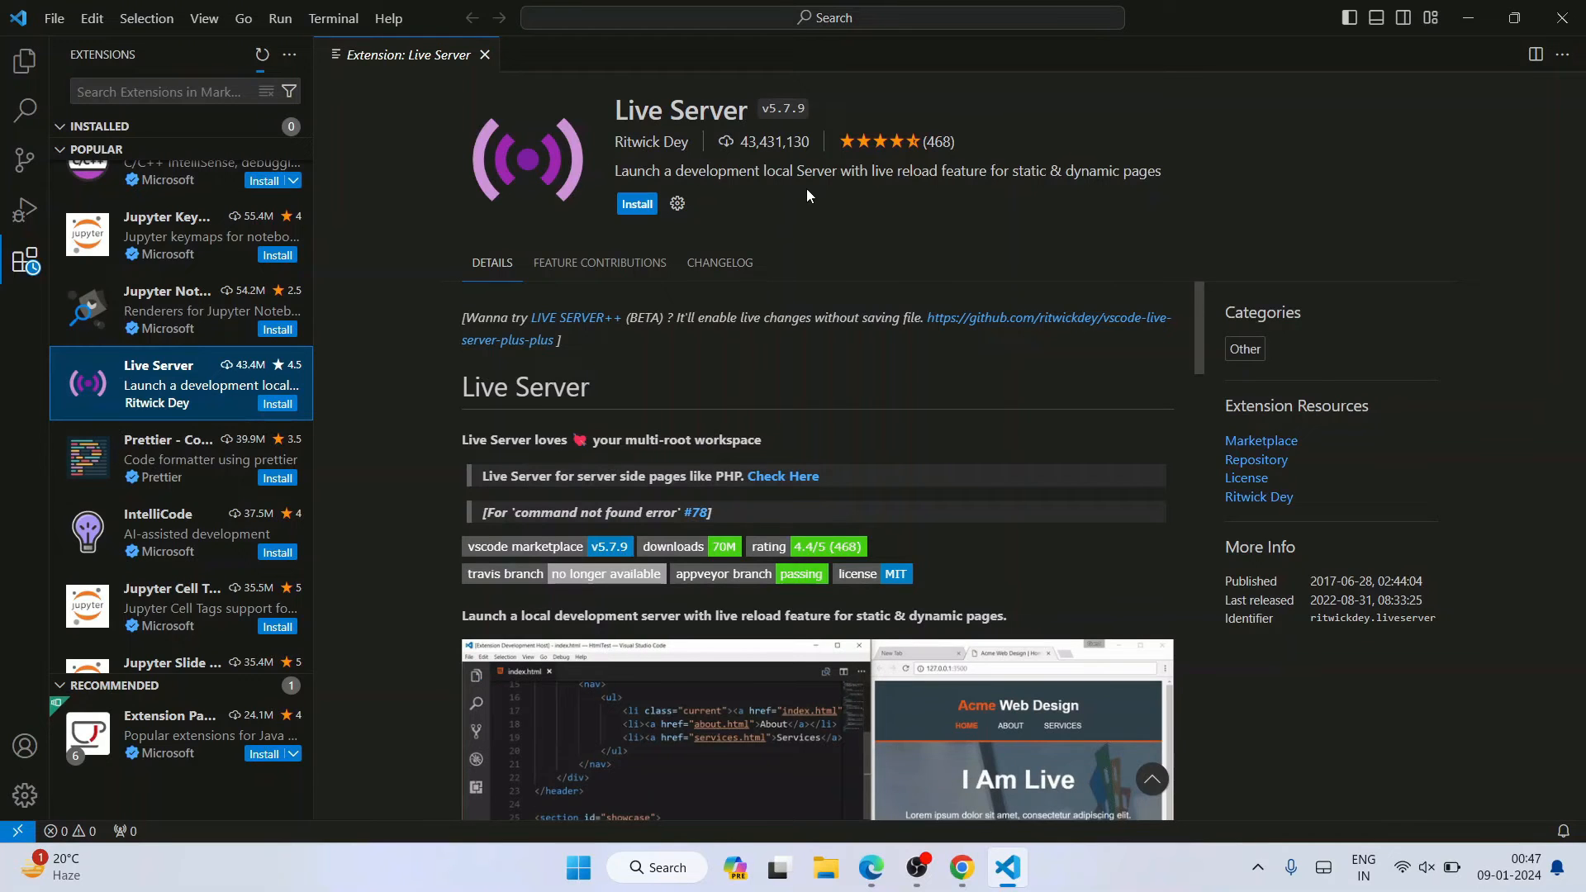
{"action": "left_click", "coordinate": [821, 223]}
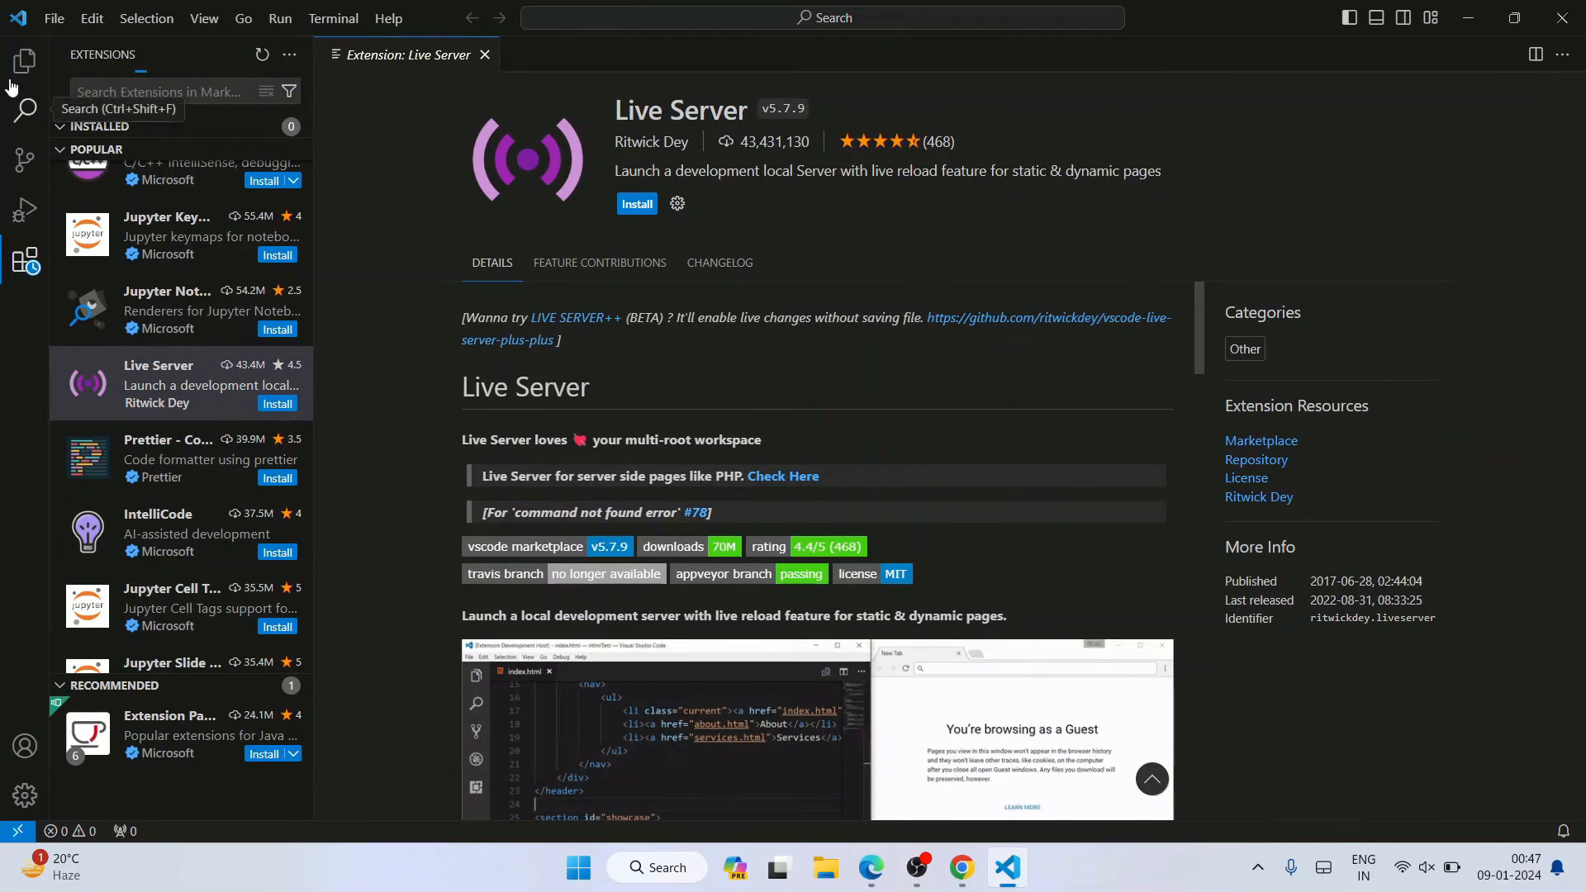
Create a new folder named programs in the user's home folder and open it as the workspace
{"action": "left_click", "coordinate": [25, 61]}
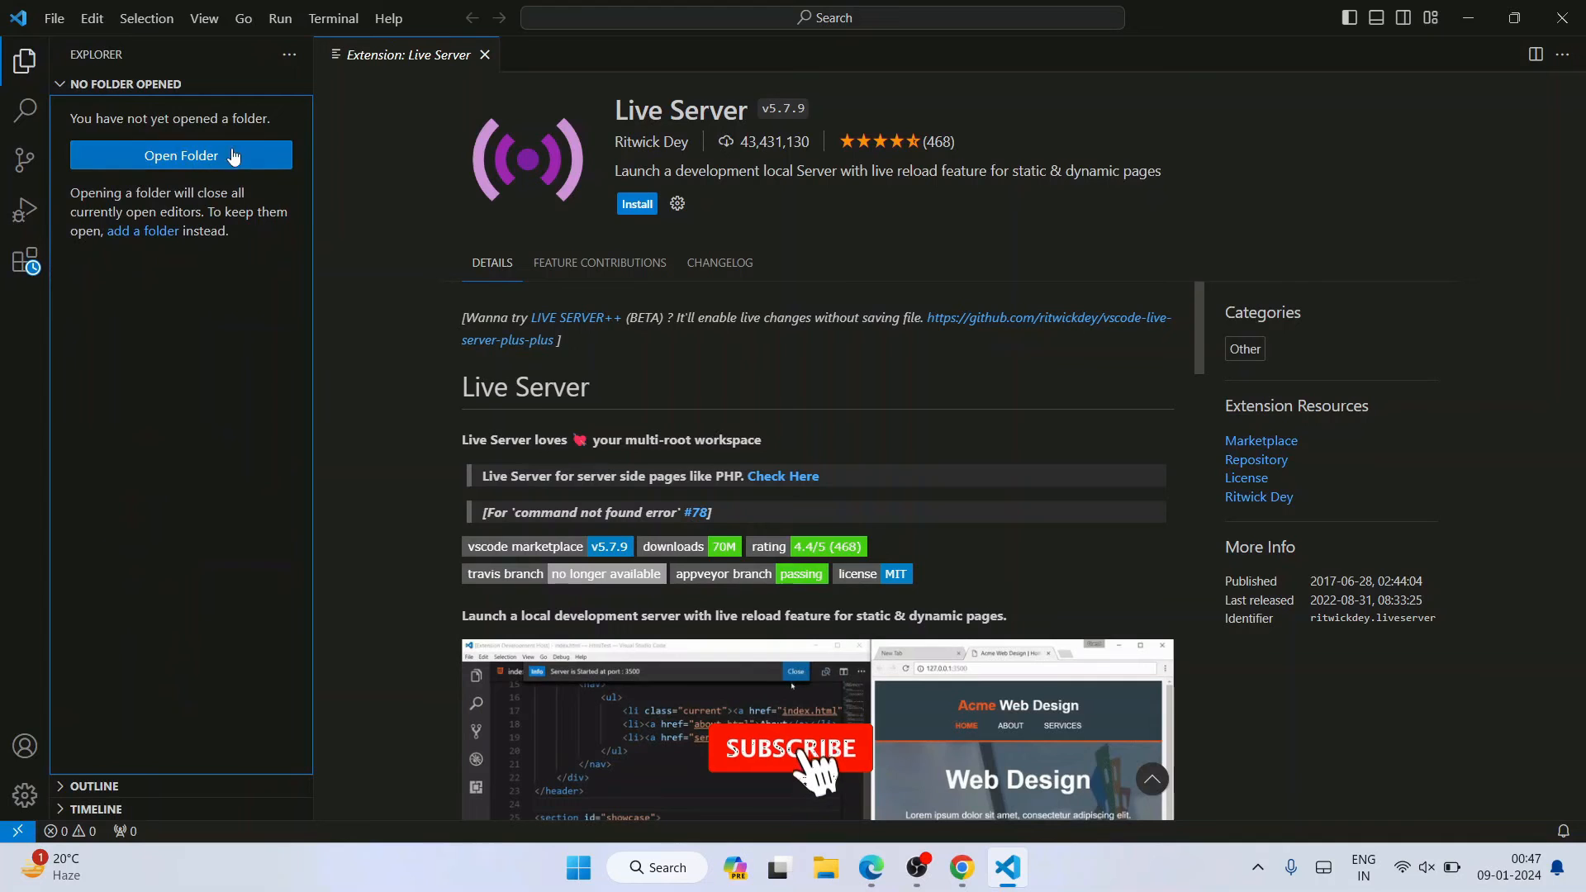
{"action": "left_click", "coordinate": [183, 161]}
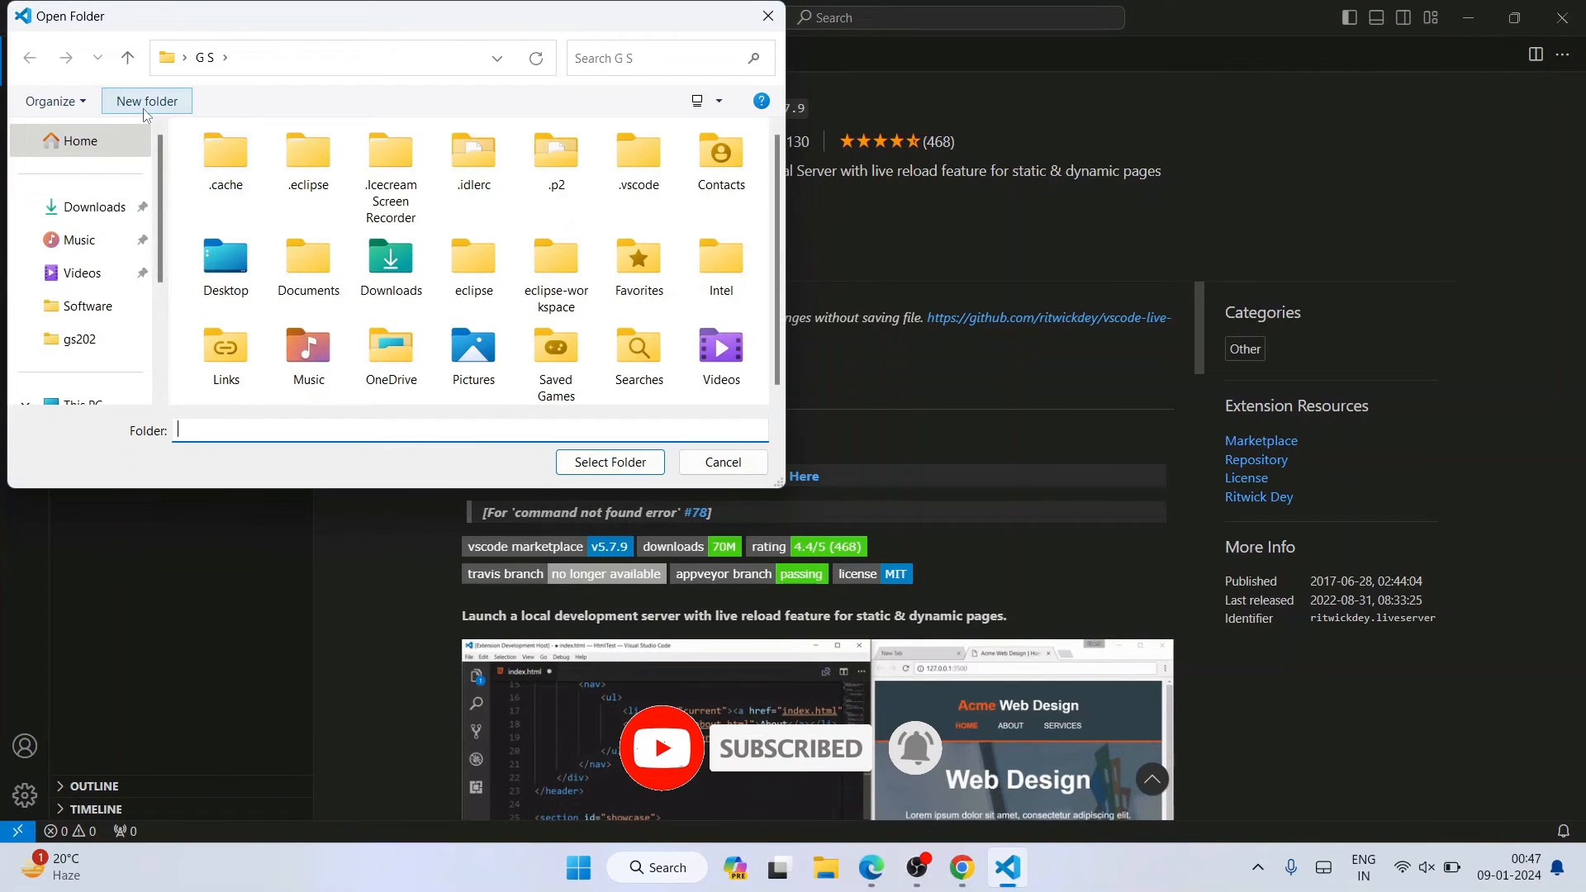
{"action": "left_click", "coordinate": [147, 103]}
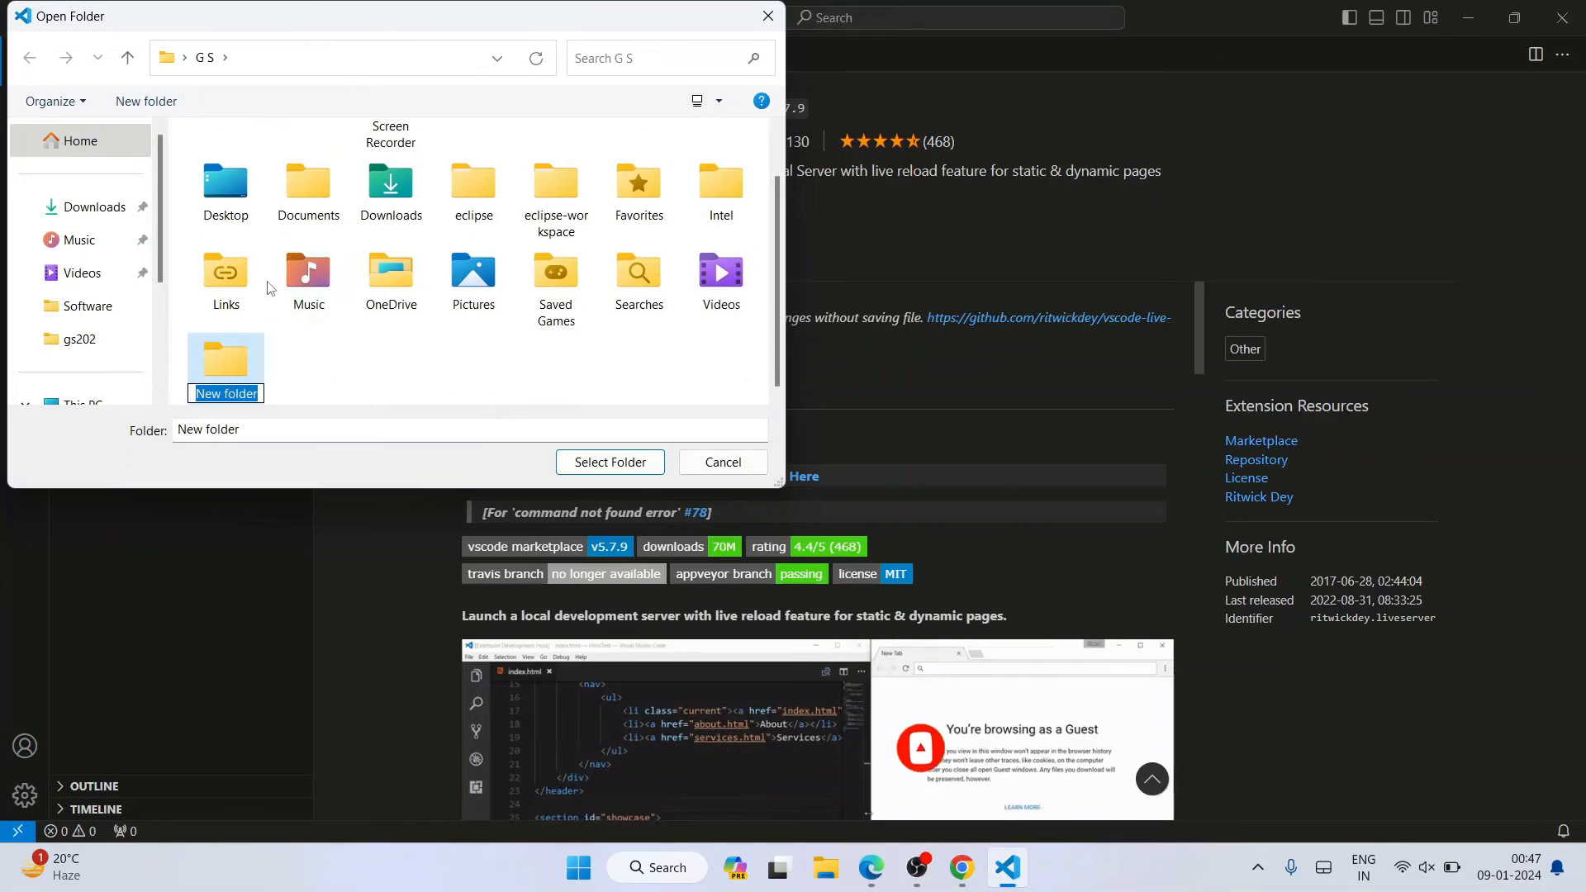
{"action": "type", "text": "pr"}
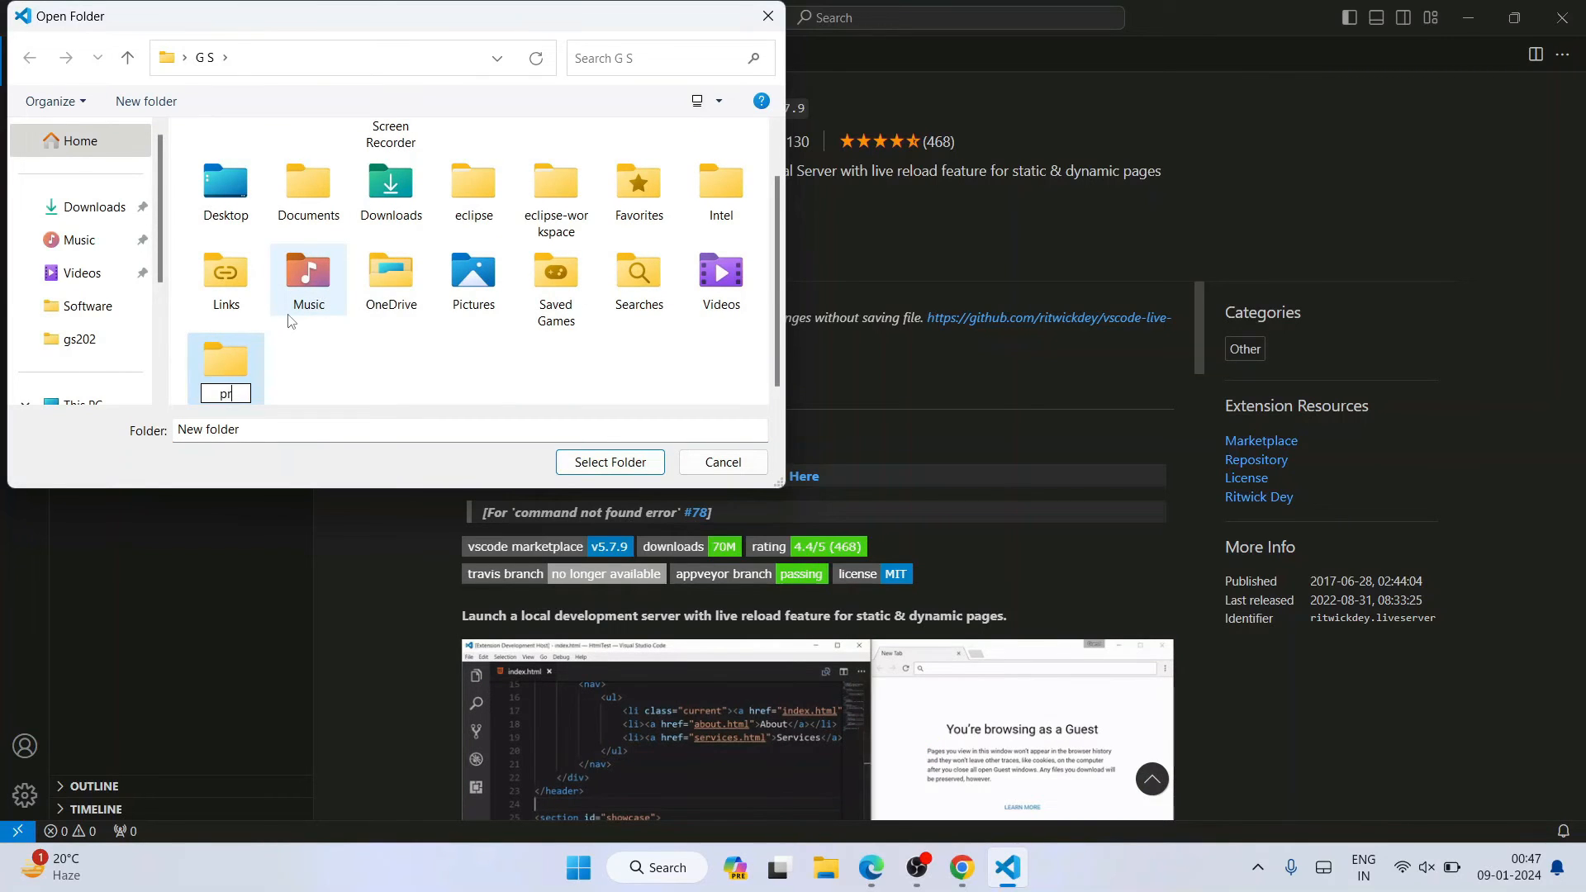
{"action": "type", "text": "ograms"}
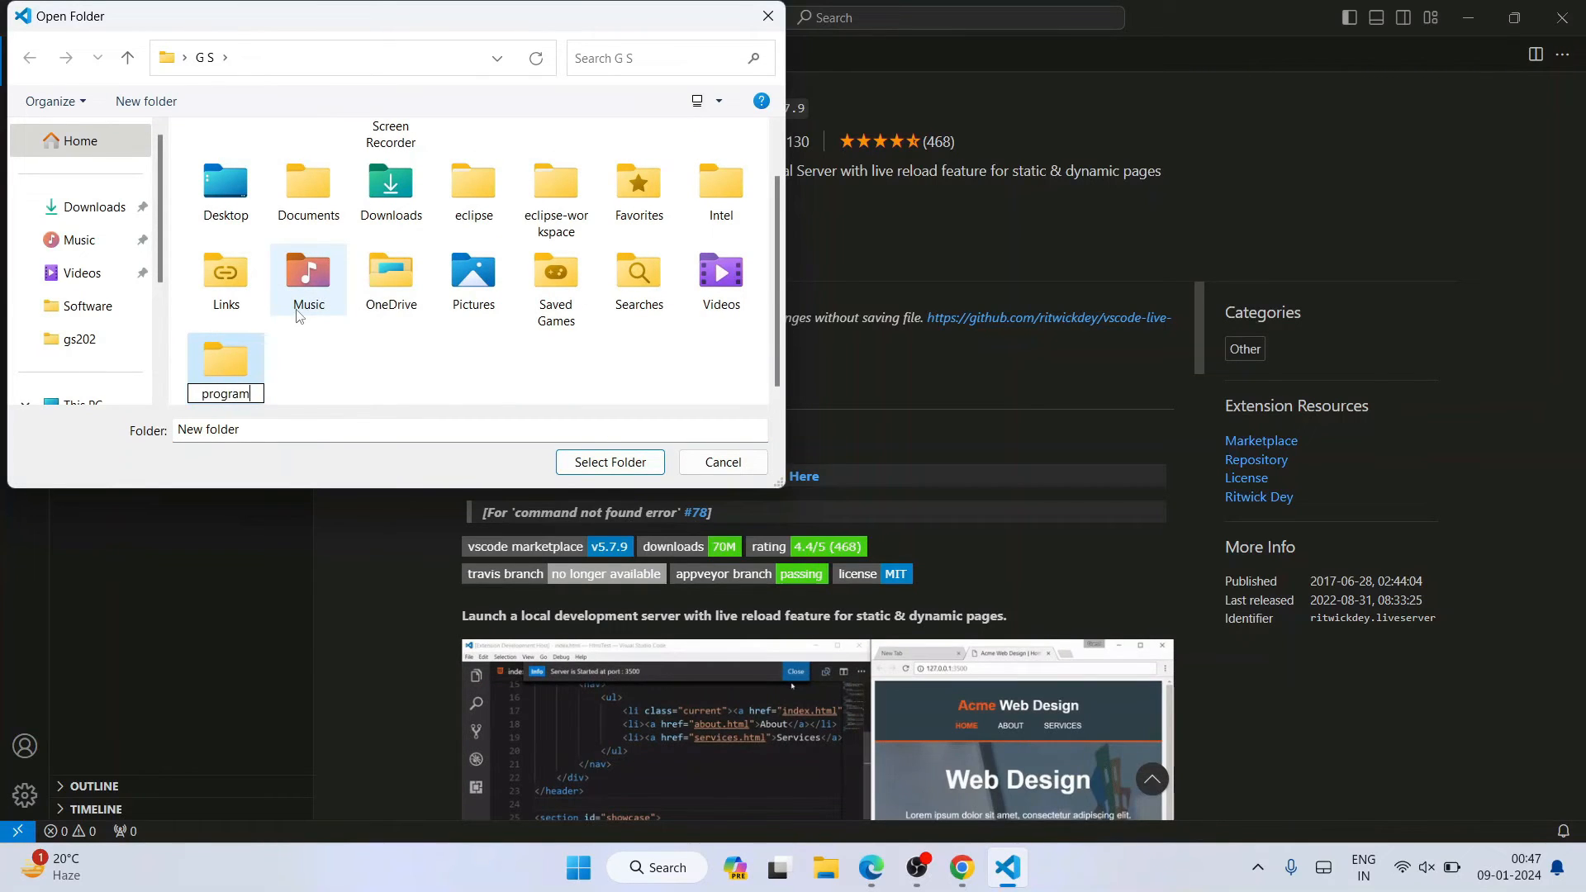
{"action": "key", "text": "Return"}
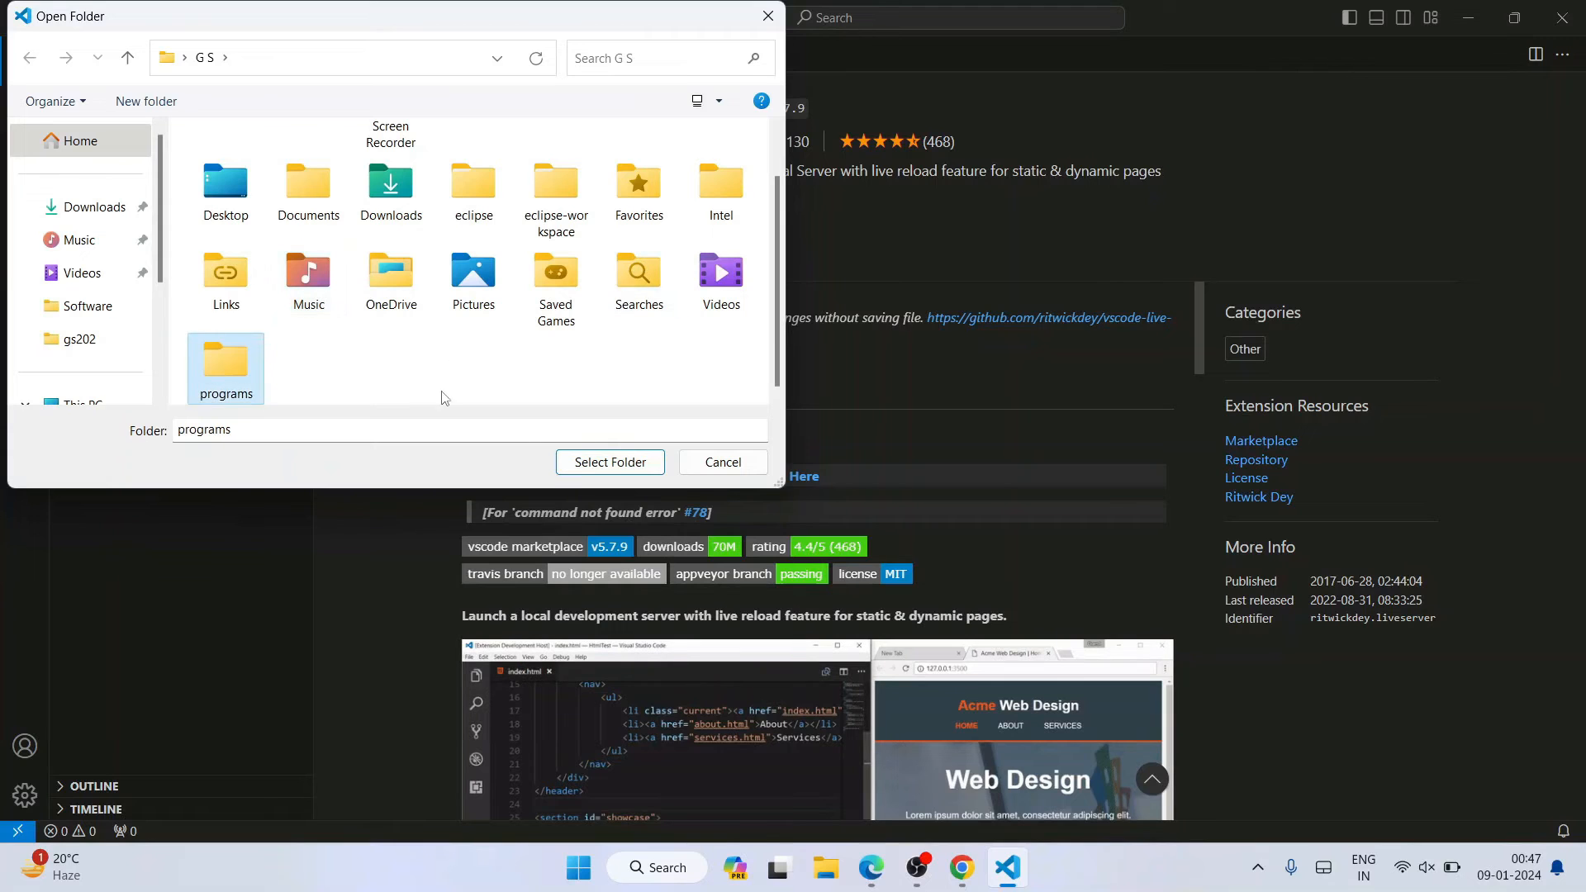
{"action": "left_click", "coordinate": [610, 462]}
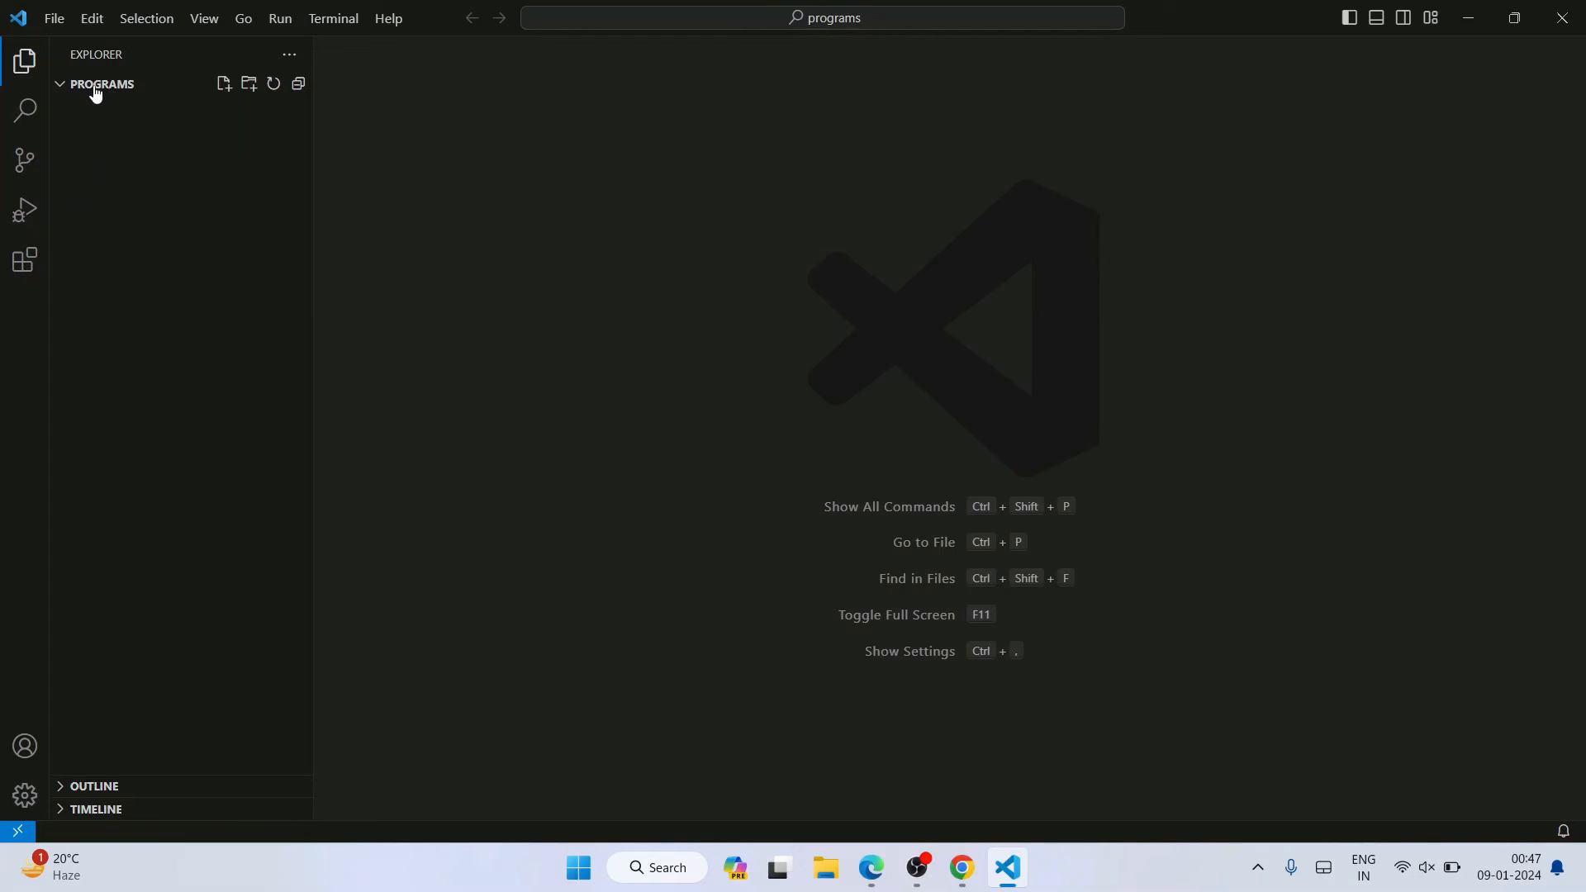
Create a new file named hello.html in the programs folder
{"action": "left_click", "coordinate": [223, 89]}
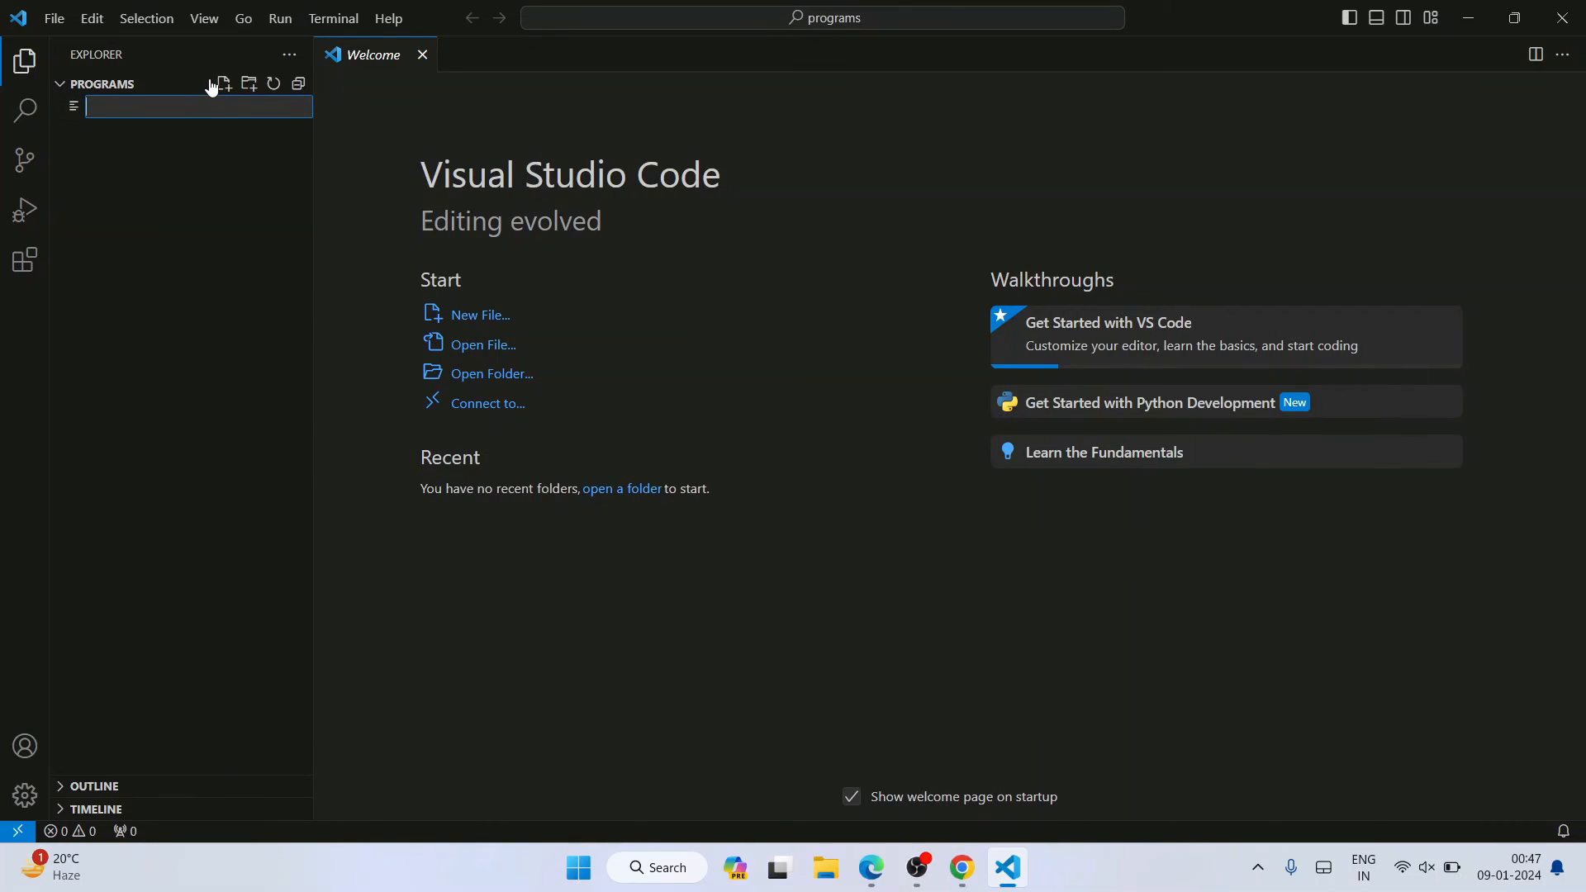
{"action": "type", "text": "hello.html"}
{"action": "key", "text": "Return"}
{"action": "left_click", "coordinate": [137, 114]}
Insert the html:5 Emmet boilerplate into the empty hello.html file
{"action": "left_click", "coordinate": [440, 109]}
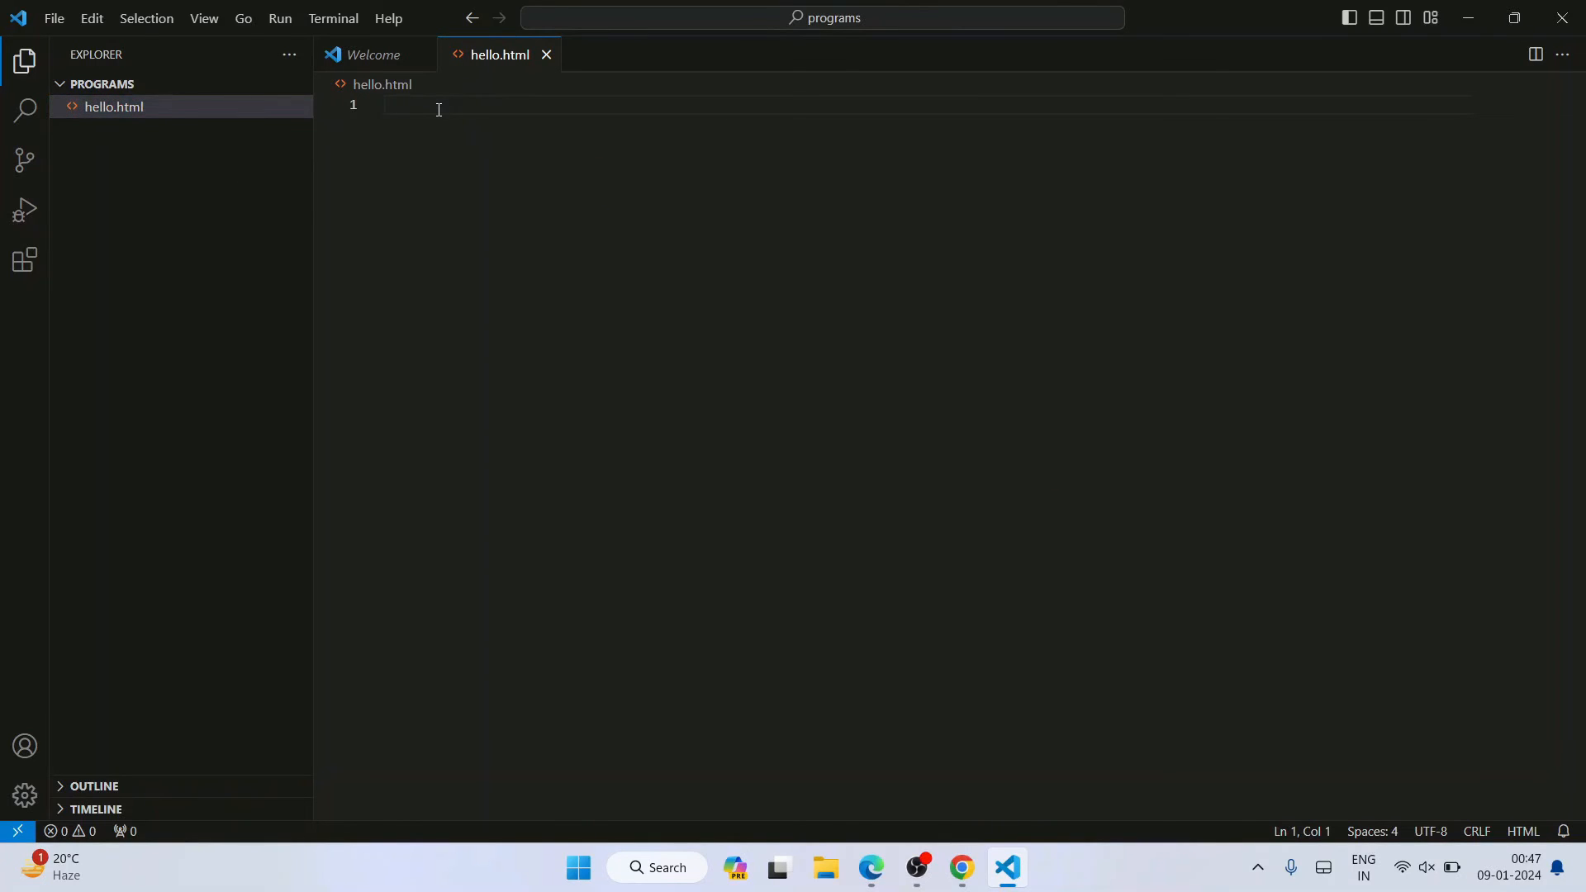
{"action": "type", "text": "html"}
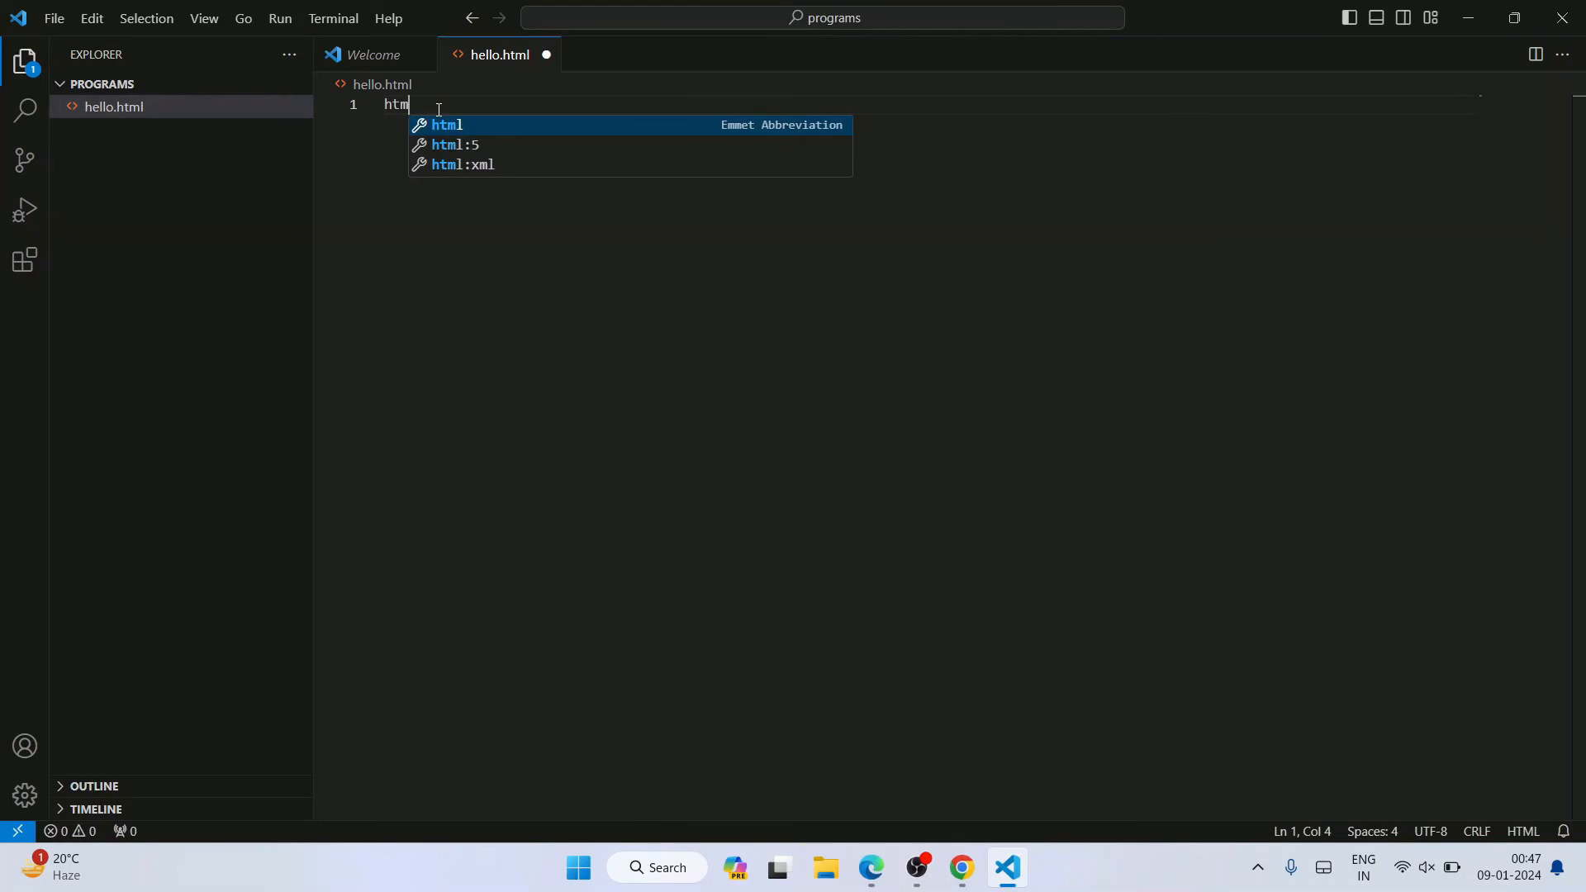
{"action": "left_click", "coordinate": [475, 146]}
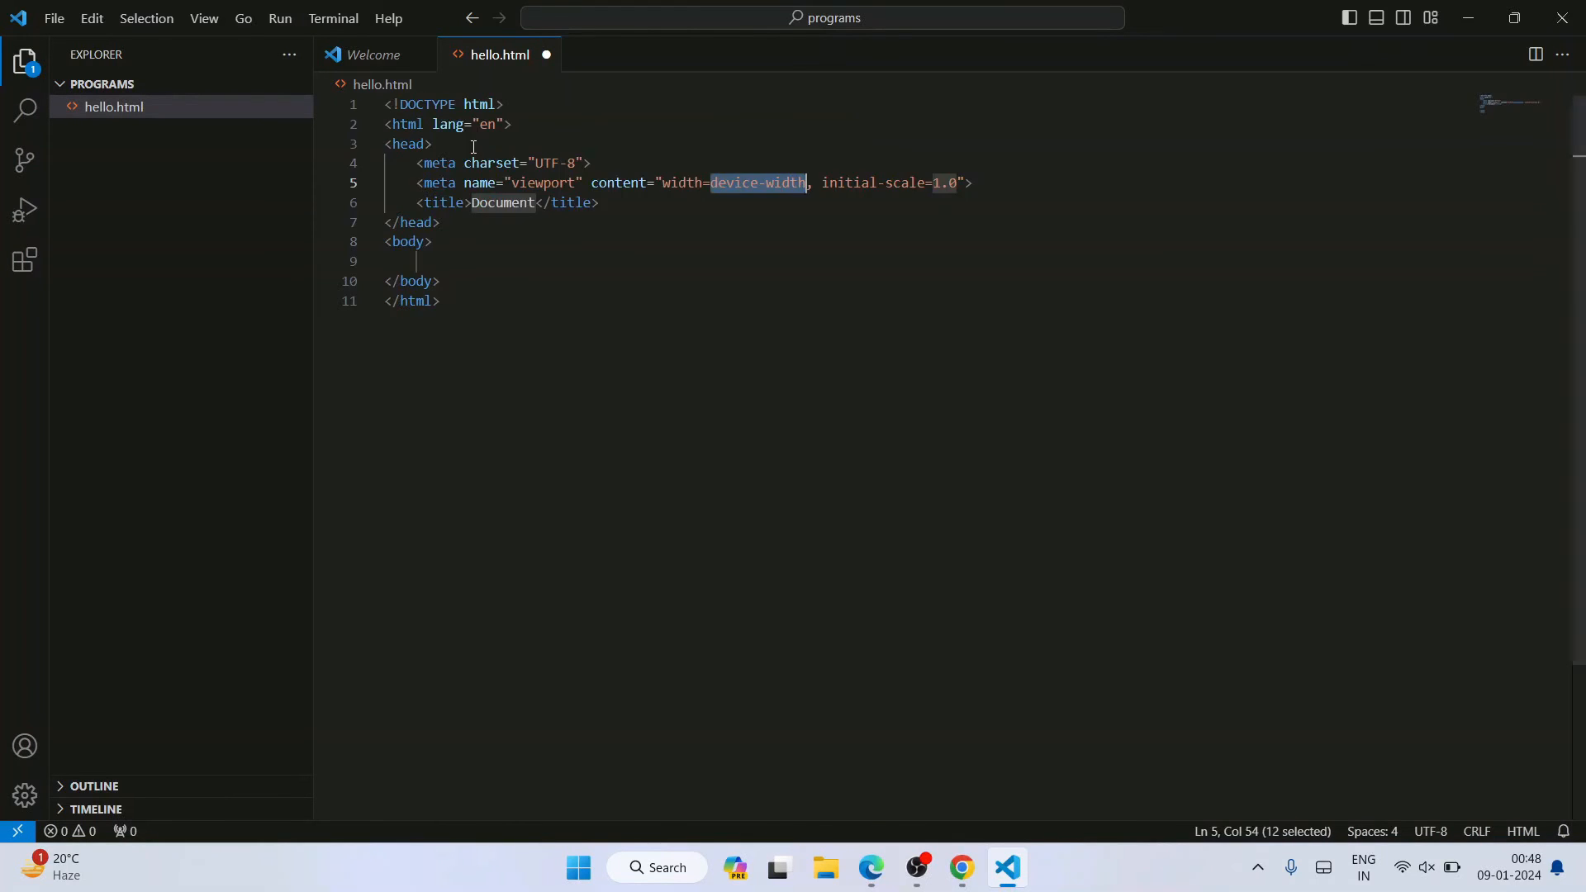
{"action": "left_click_drag", "start_coordinate": [446, 301], "coordinate": [324, 31]}
{"action": "left_click", "coordinate": [591, 396]}
Add the heading <h1>Hello</h1> inside the body of hello.html and save the file
{"action": "left_click", "coordinate": [453, 258]}
{"action": "type", "text": "<"}
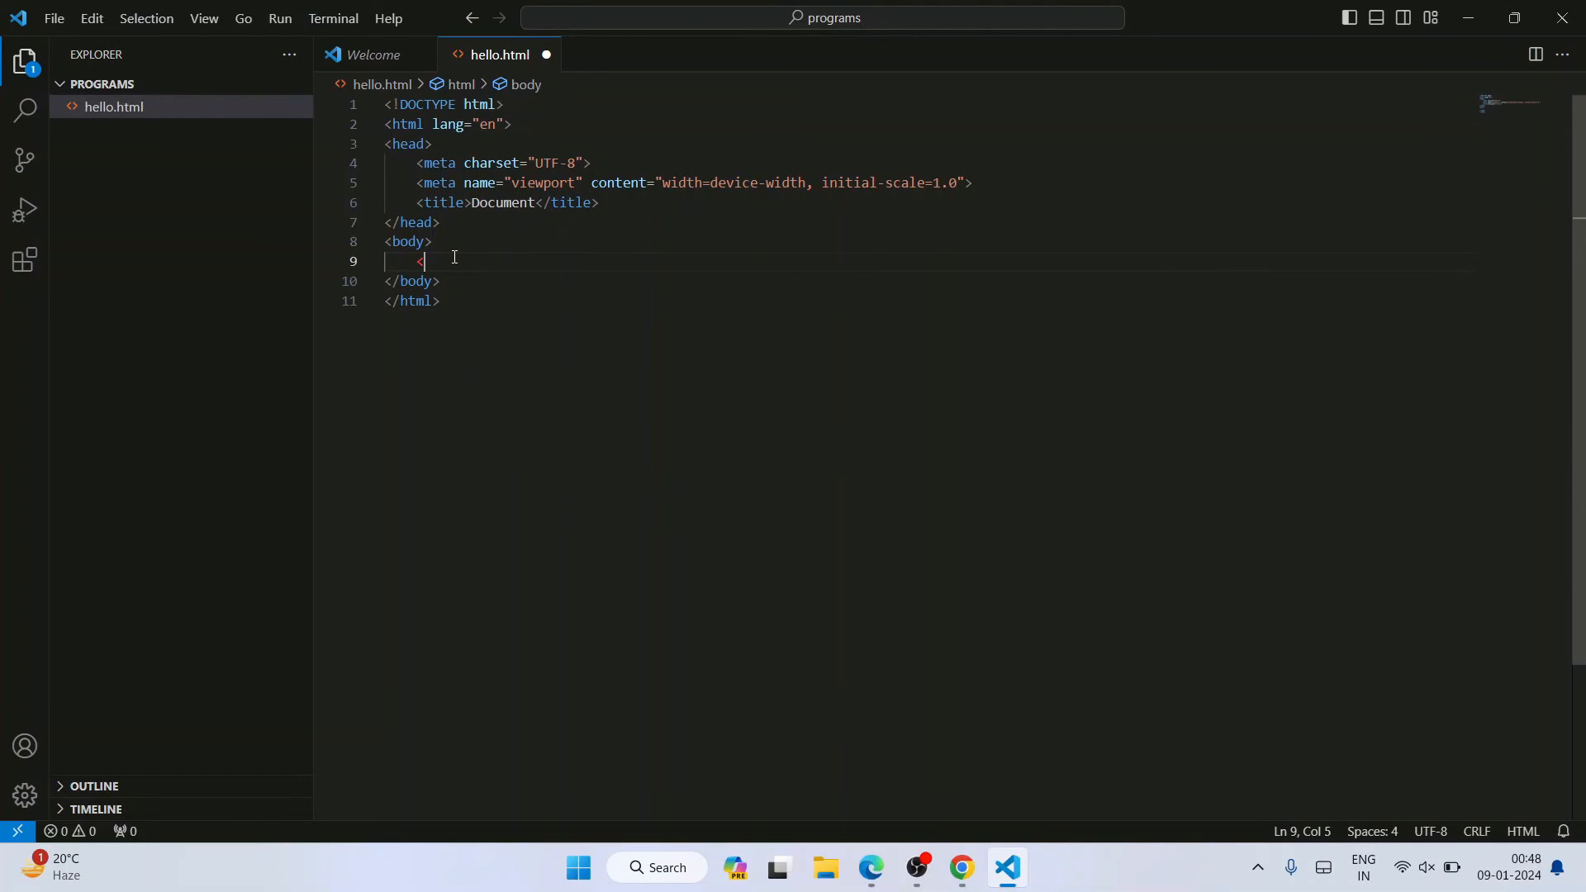
{"action": "type", "text": "h1>Hello</h1>"}
{"action": "key", "text": "ctrl+s"}
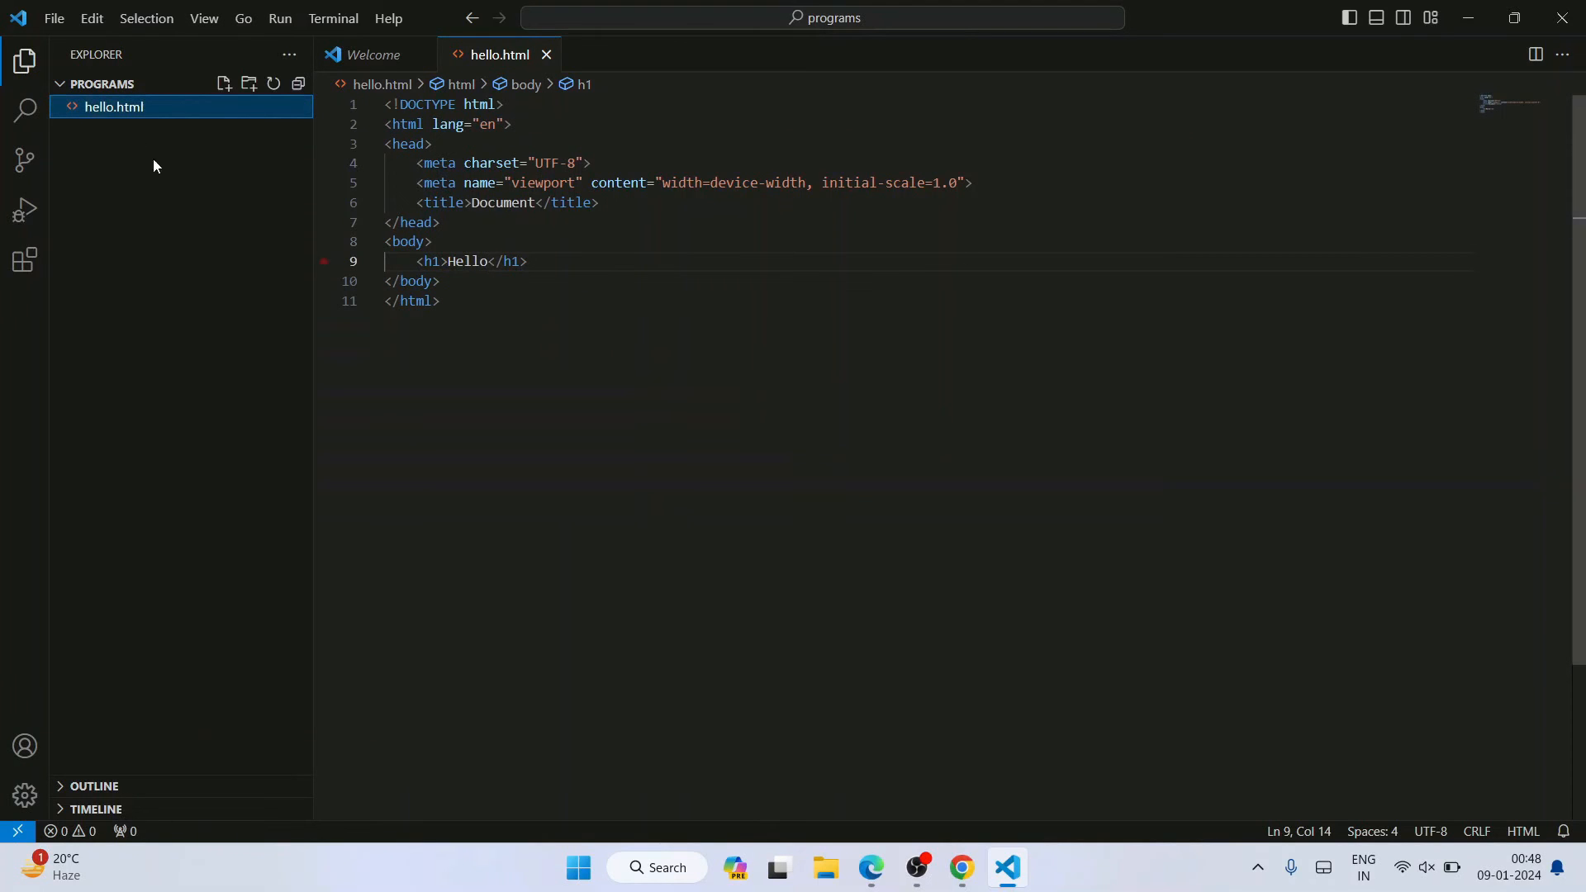
Reveal hello.html in File Explorer and open it in Google Chrome to view the page
{"action": "right_click", "coordinate": [155, 110]}
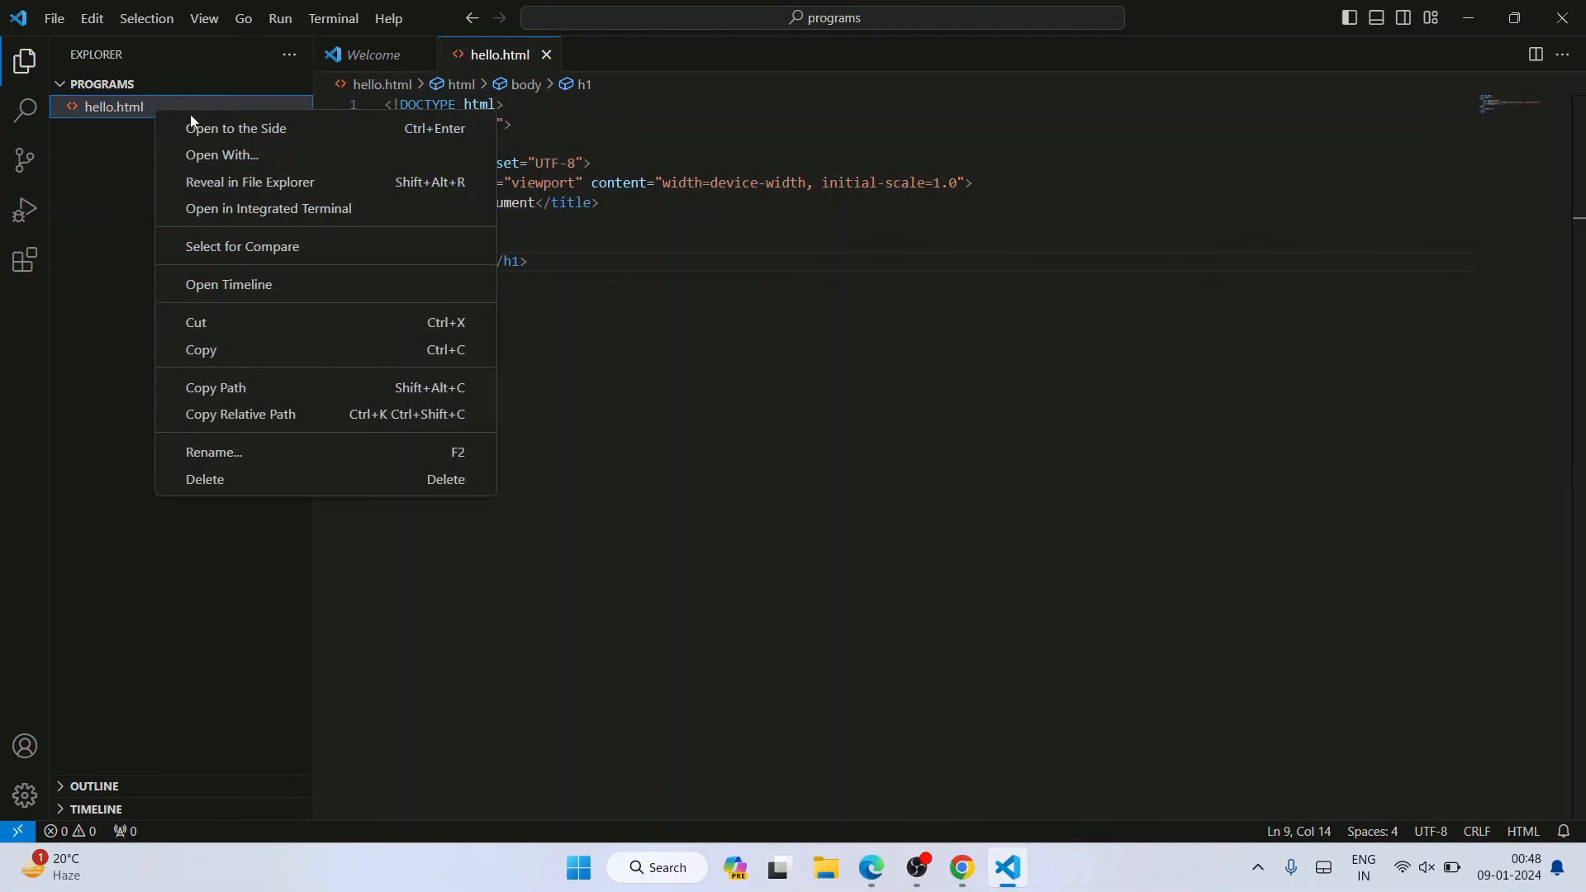
{"action": "left_click", "coordinate": [225, 183]}
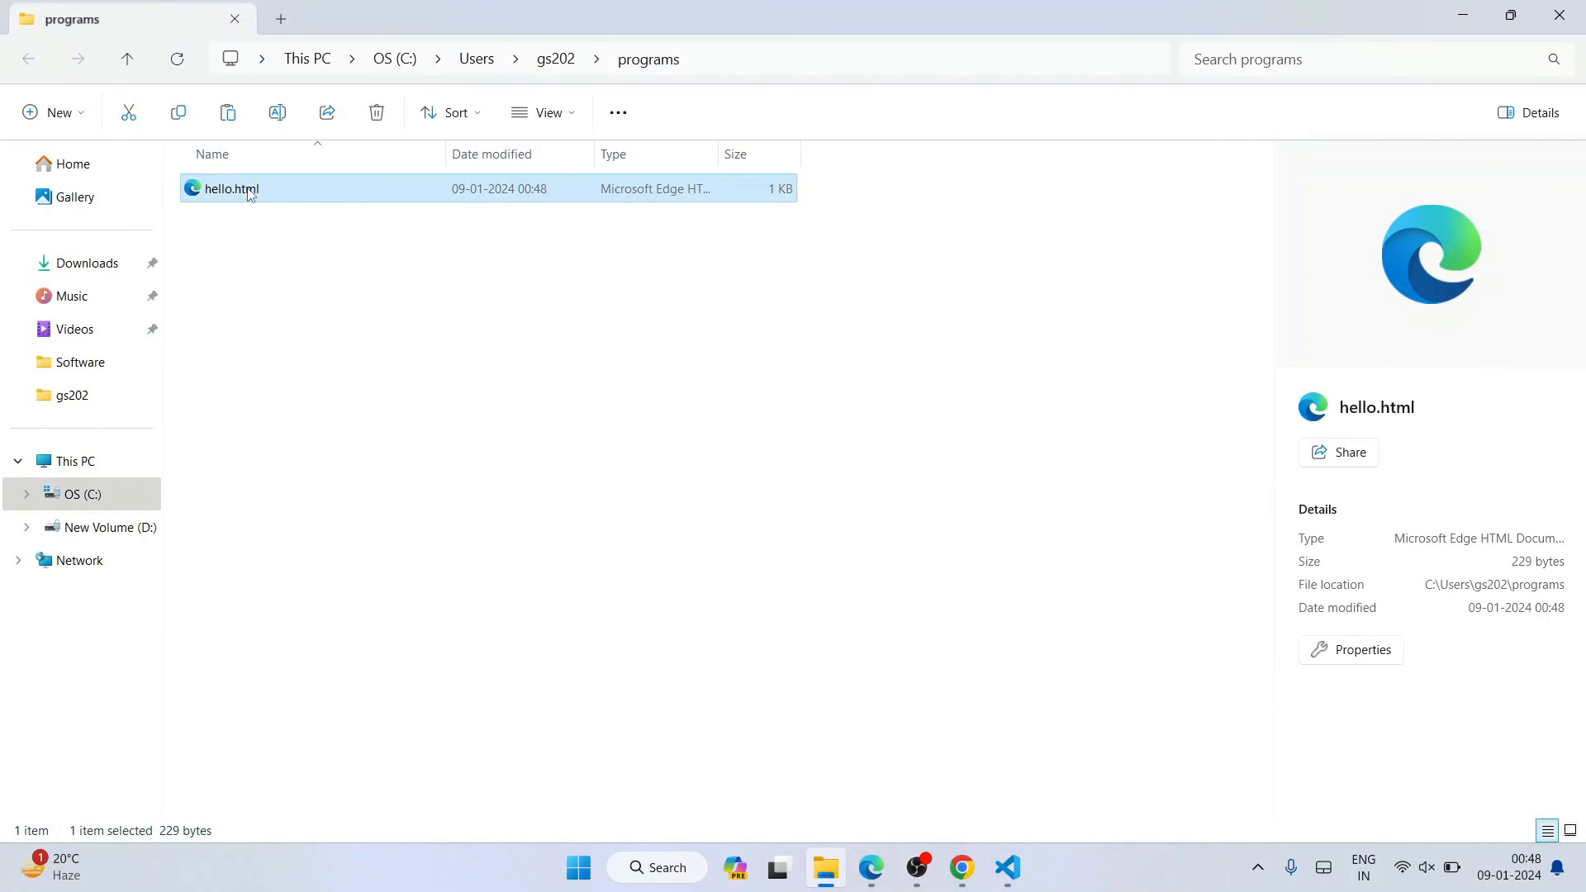
{"action": "double_click", "coordinate": [251, 194]}
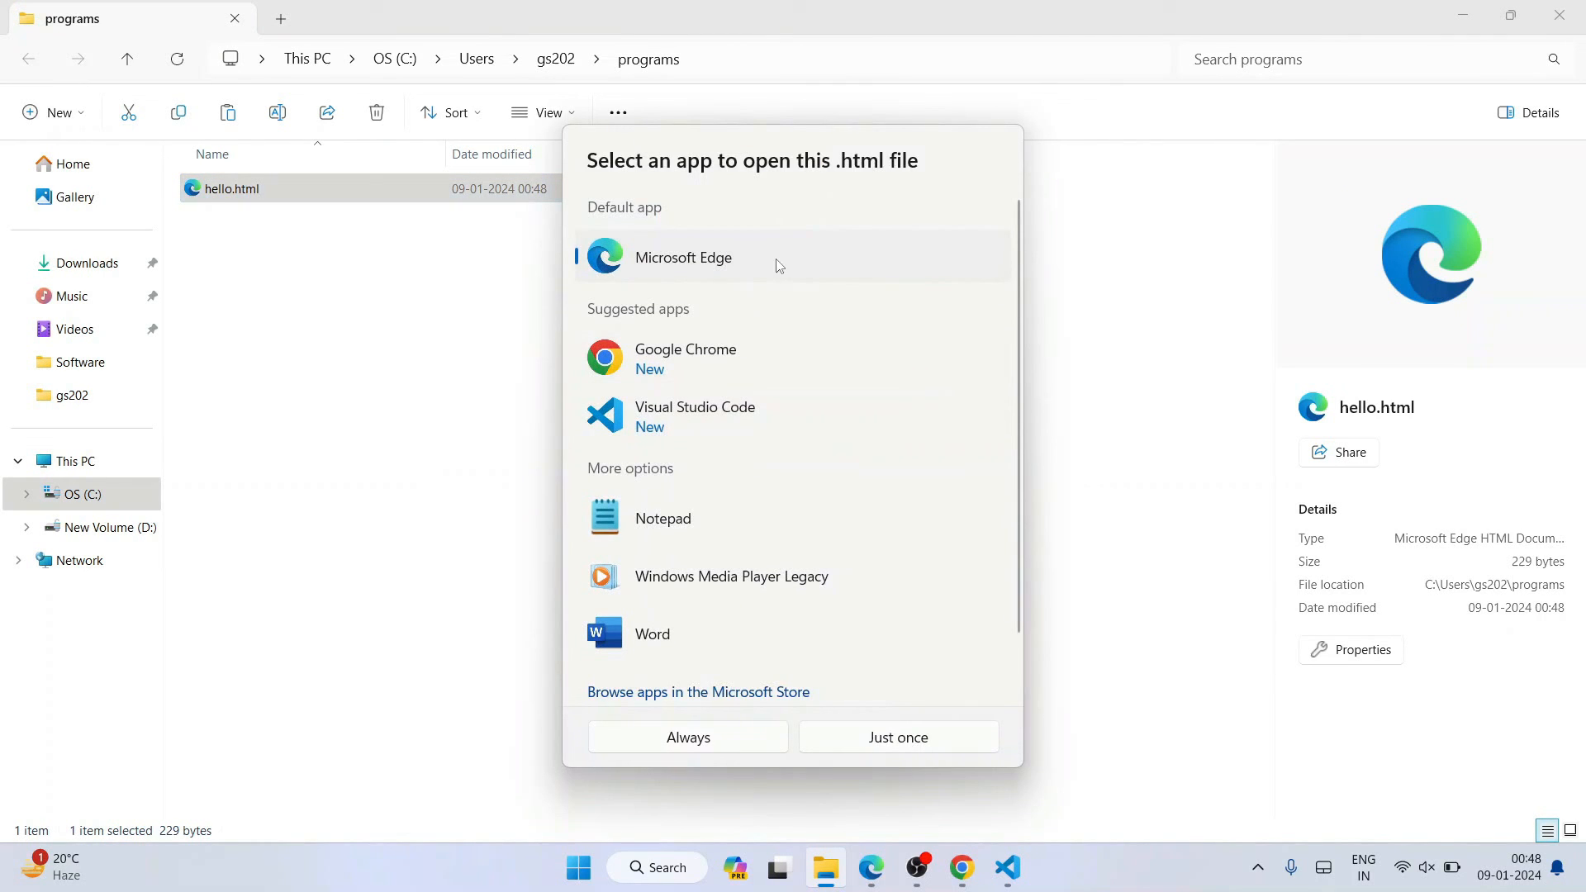
{"action": "double_click", "coordinate": [721, 364]}
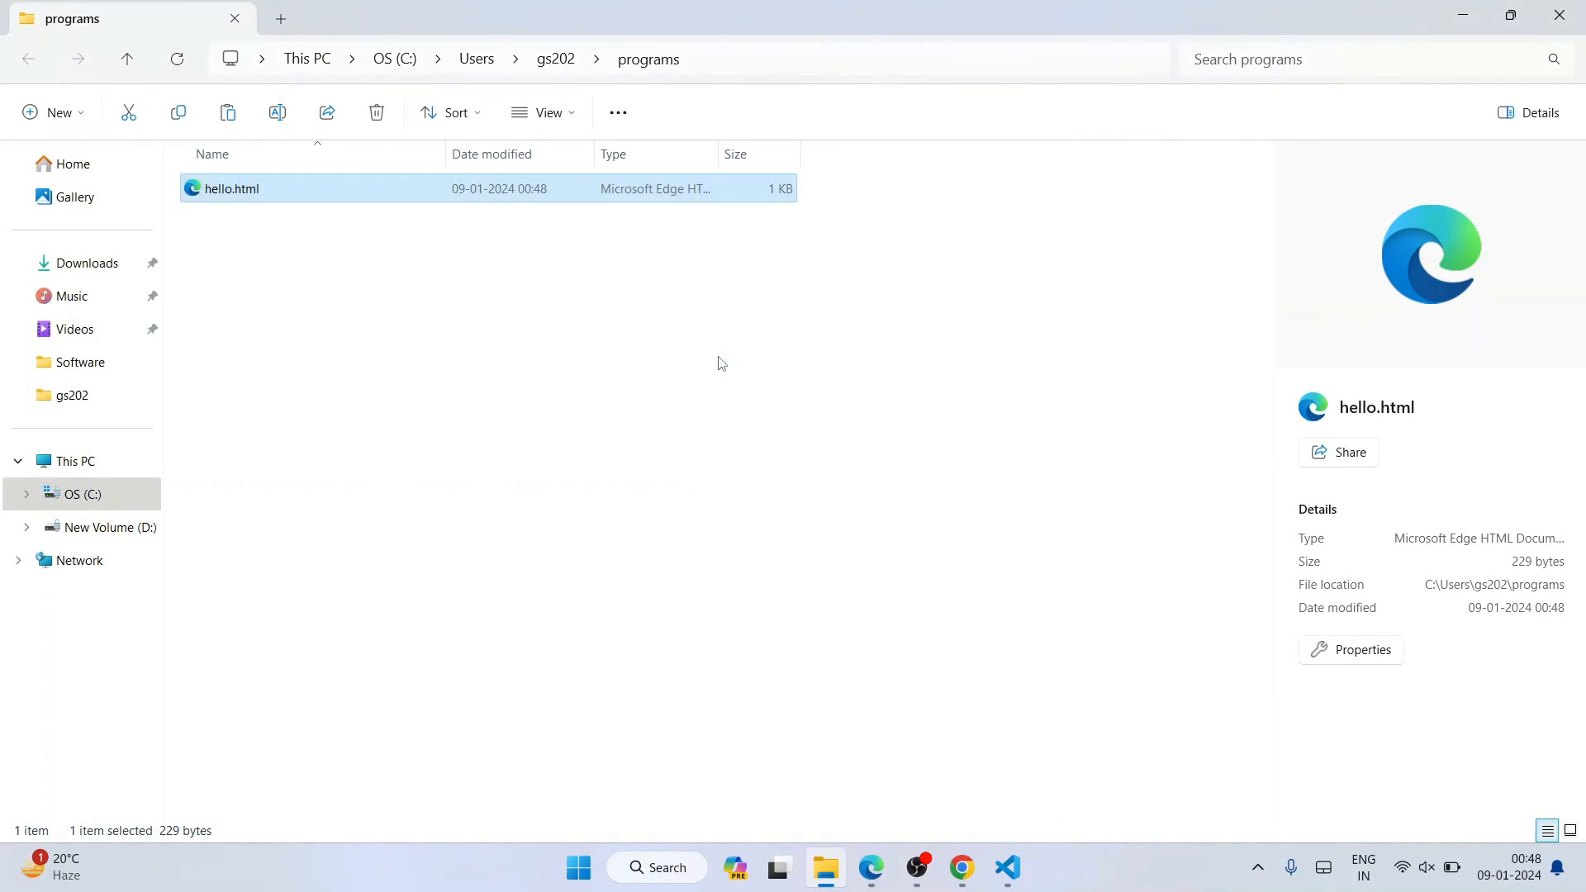
{"action": "left_click_drag", "start_coordinate": [99, 132], "coordinate": [4, 138]}
{"action": "left_click", "coordinate": [347, 309]}
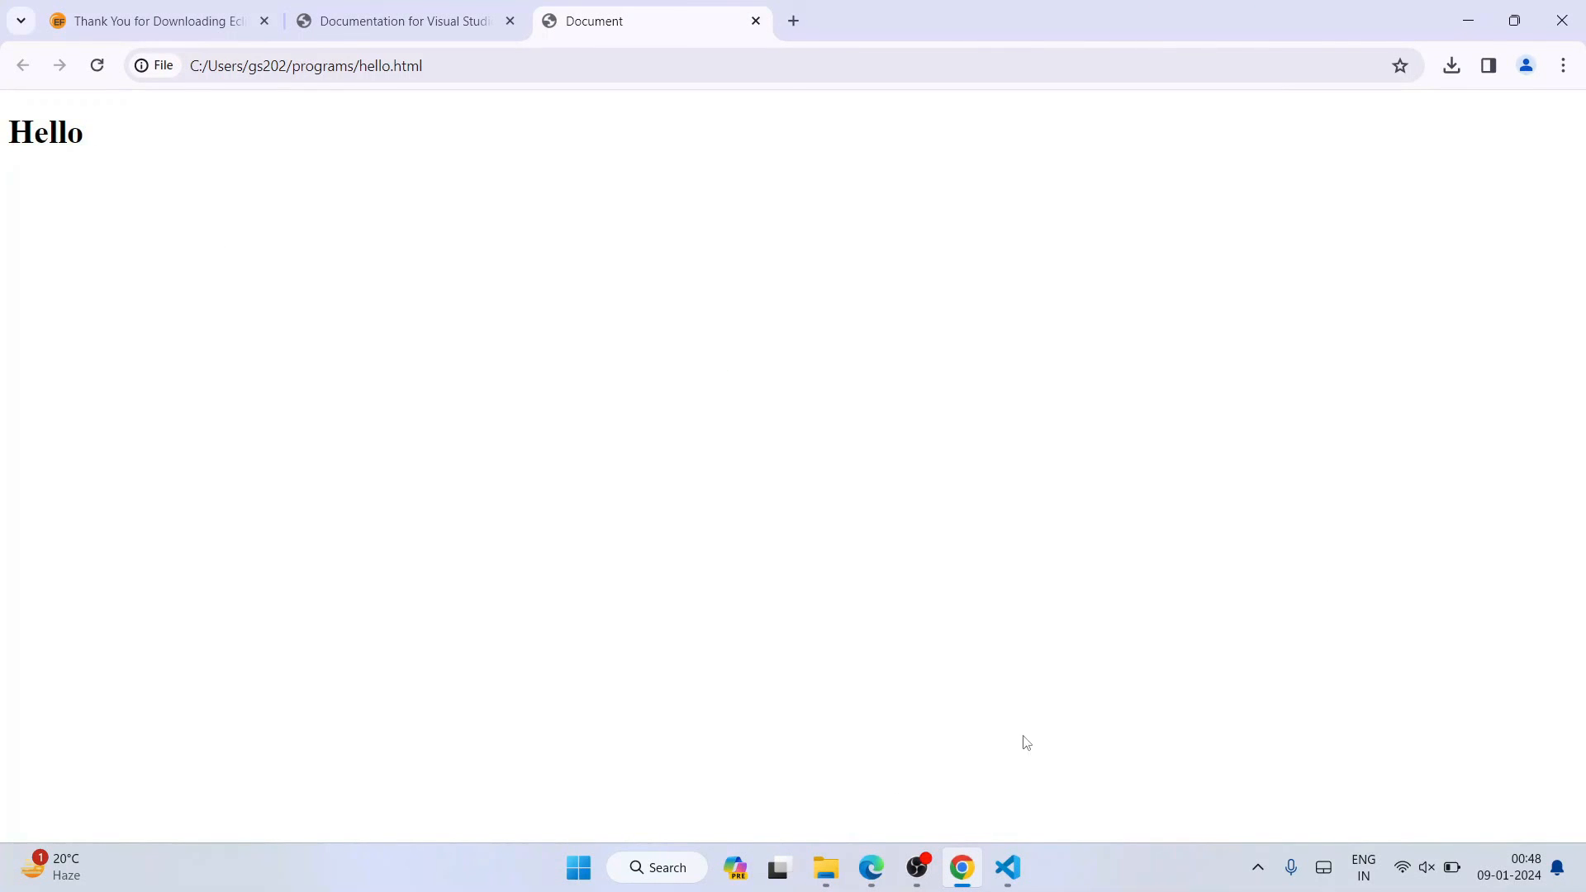
Switch back to Visual Studio Code and shrink its window so the code sits beside the Hello page in the browser
{"action": "left_click", "coordinate": [1007, 868]}
{"action": "left_click", "coordinate": [747, 281]}
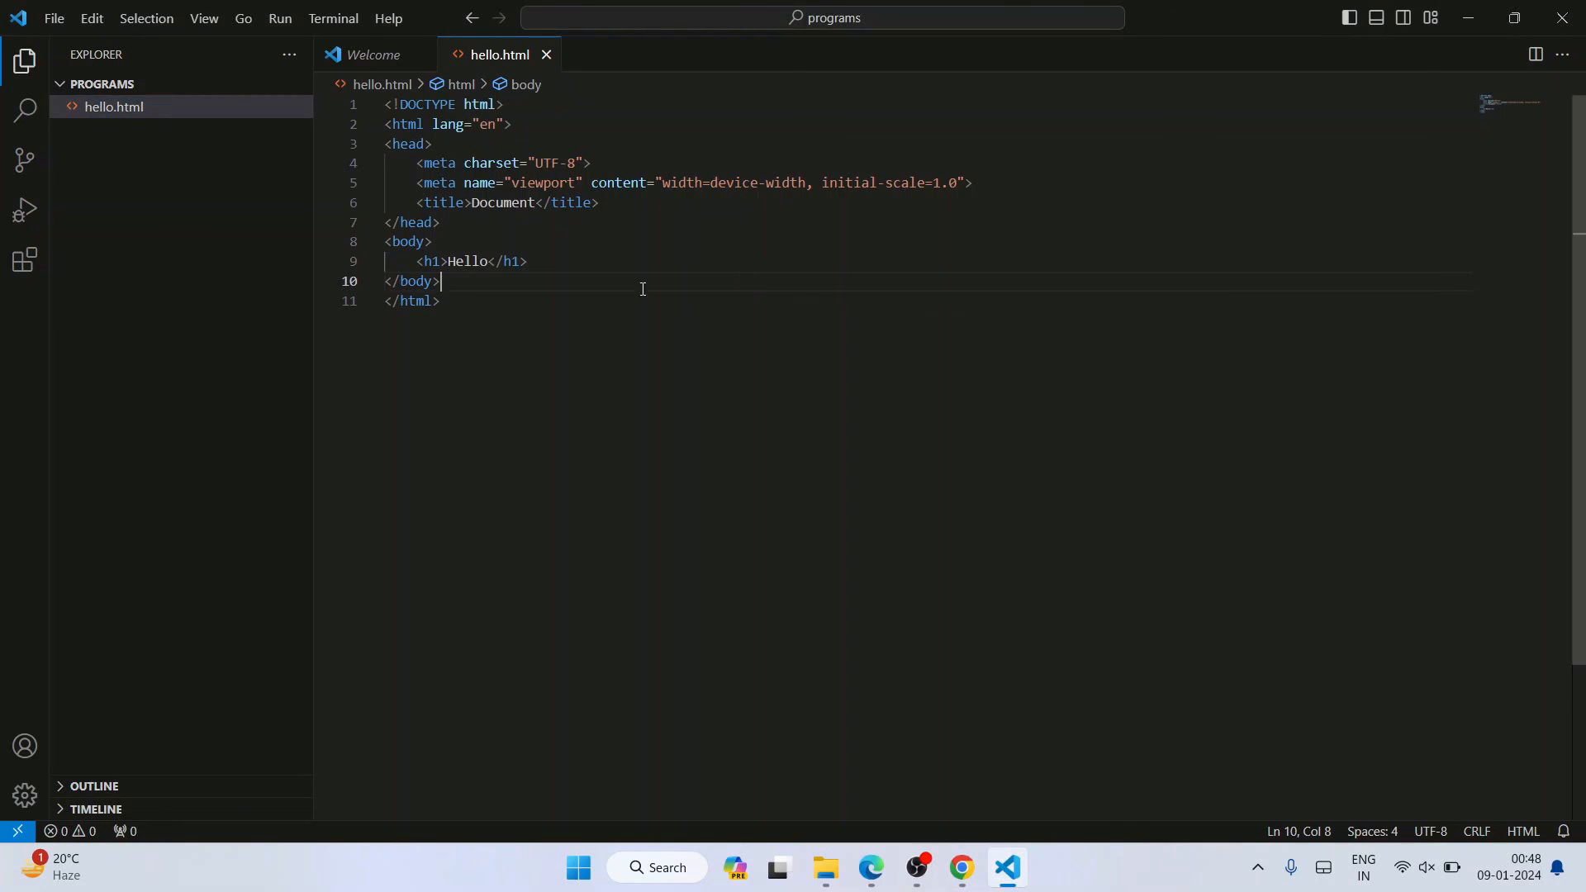
{"action": "double_click", "coordinate": [578, 3]}
{"action": "left_click_drag", "start_coordinate": [1187, 183], "coordinate": [1105, 96]}
{"action": "left_click", "coordinate": [960, 438]}
{"action": "left_click_drag", "start_coordinate": [961, 438], "coordinate": [777, 281]}
{"action": "left_click", "coordinate": [1037, 486]}
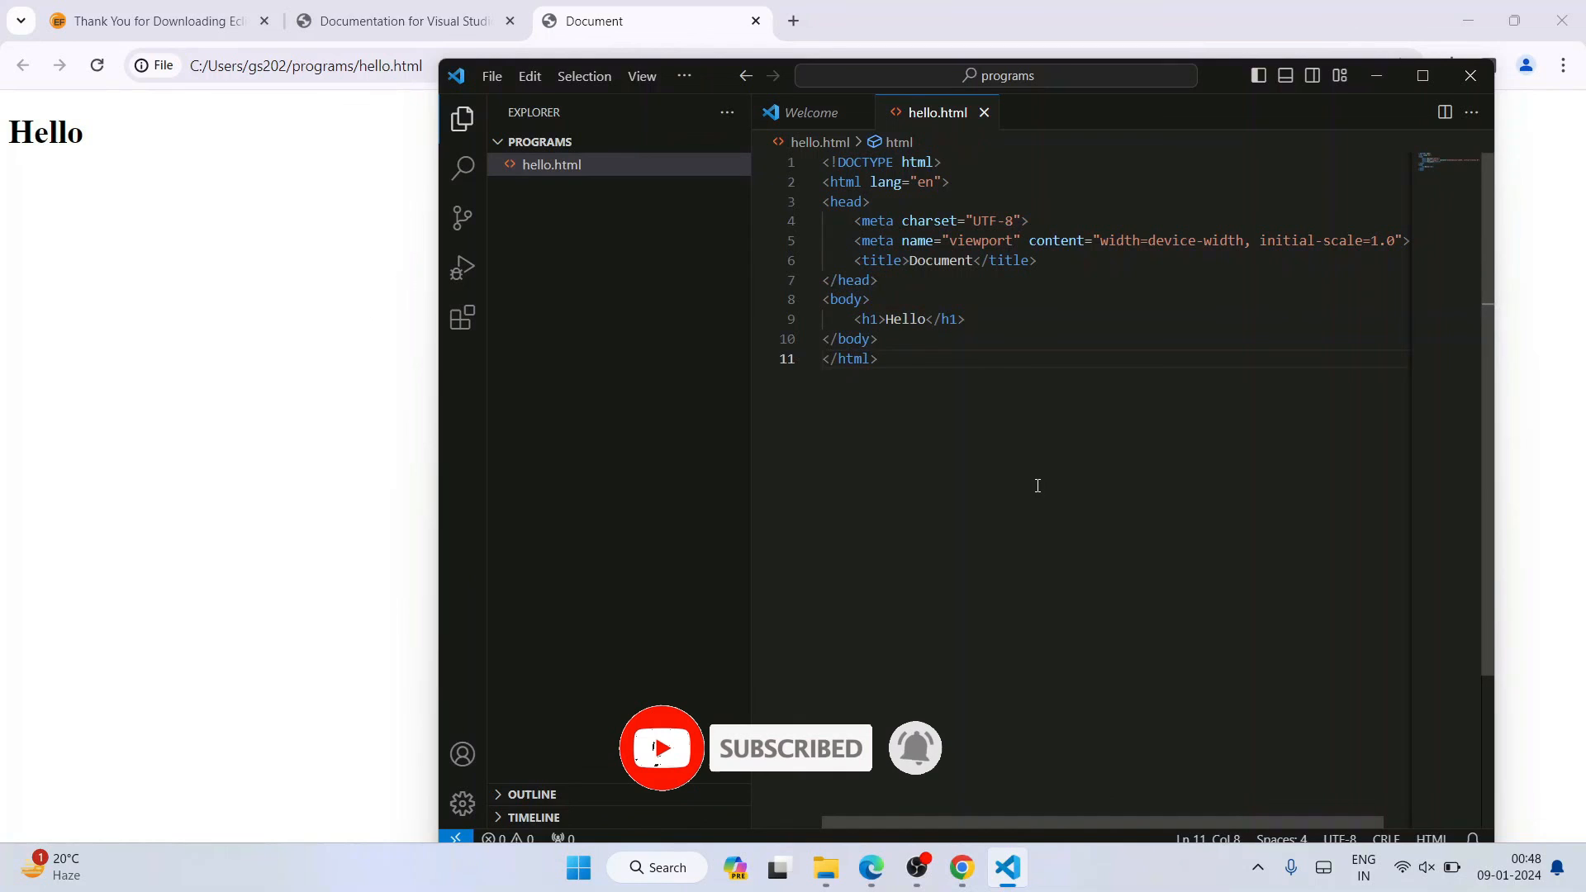